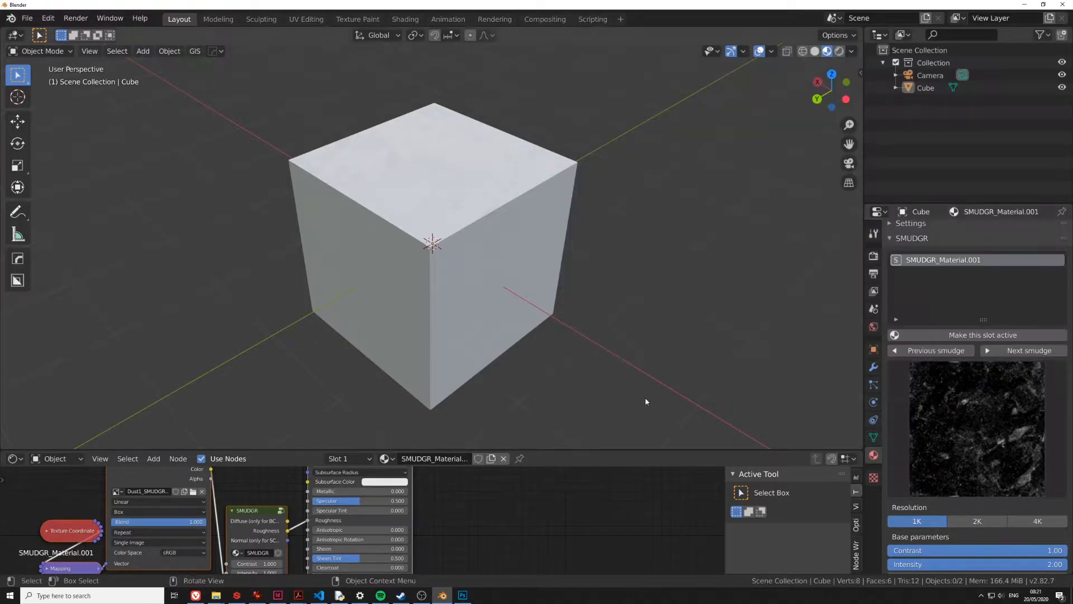
# Step: Switch to File Explorer and go into the nested DirtWindowStains005 folder, down through REGULAR to the 6K texture folder
pyautogui.moveTo(217, 595)
pyautogui.click(259, 557)
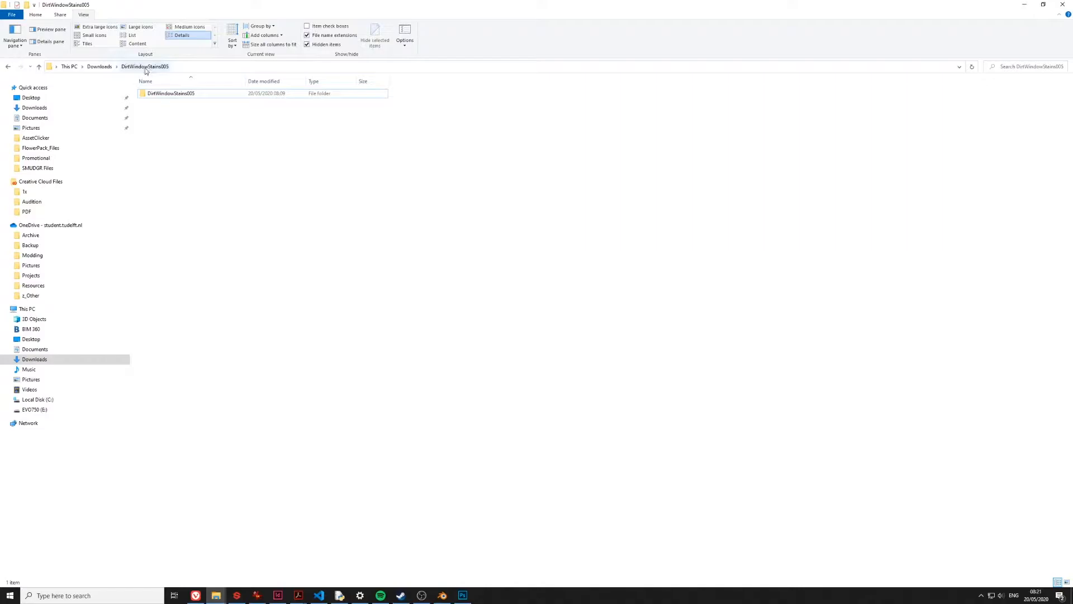
pyautogui.doubleClick(175, 95)
pyautogui.doubleClick(170, 103)
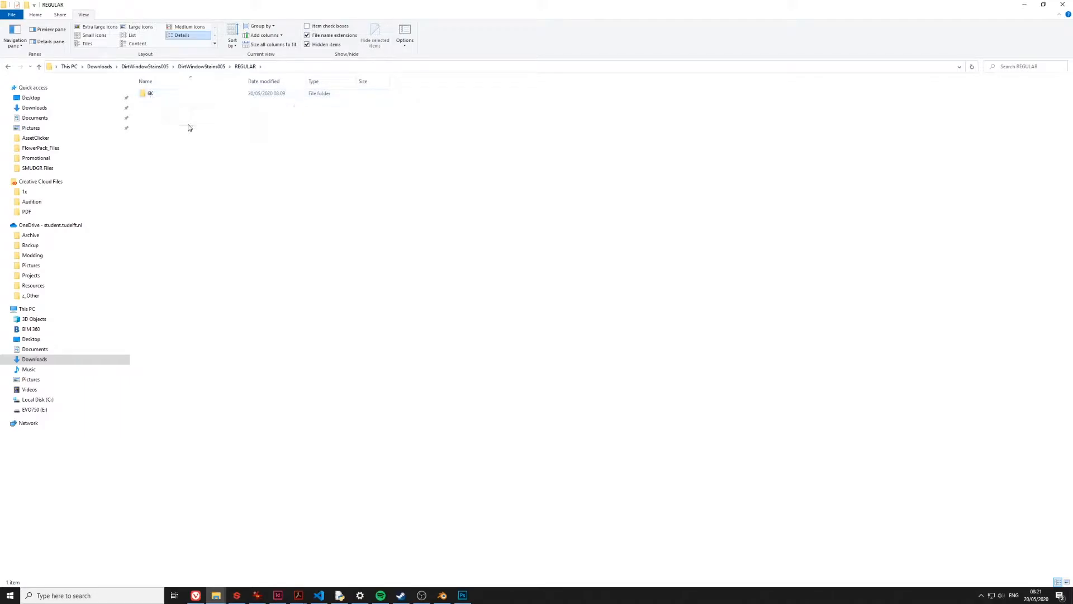
pyautogui.doubleClick(149, 95)
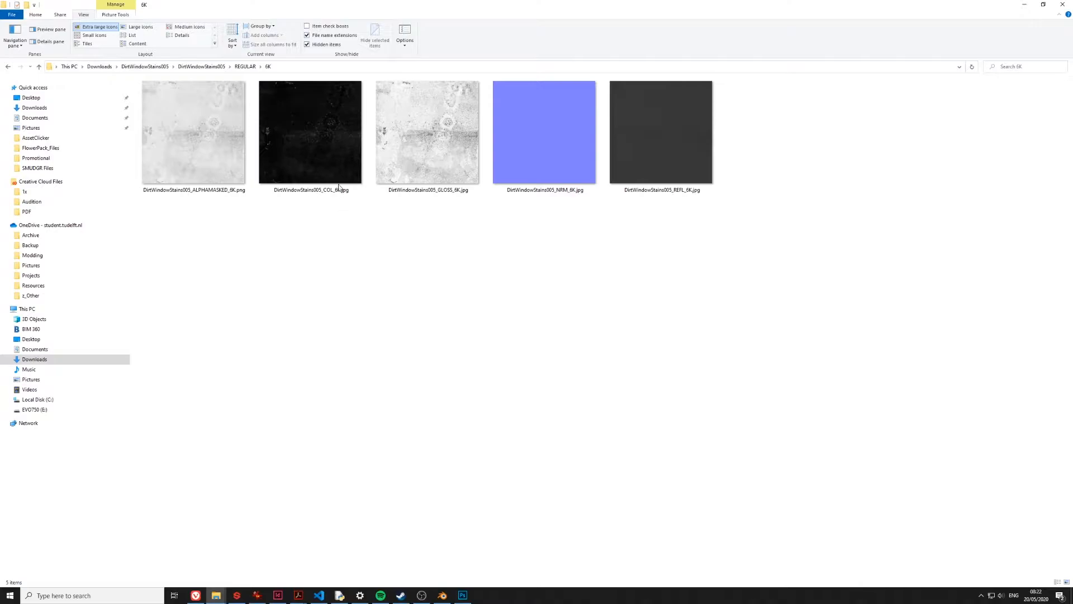
# Step: Open the colour map DirtWindowStains005_COL_6K.jpg from the 6K folder in Photoshop
pyautogui.moveTo(284, 116)
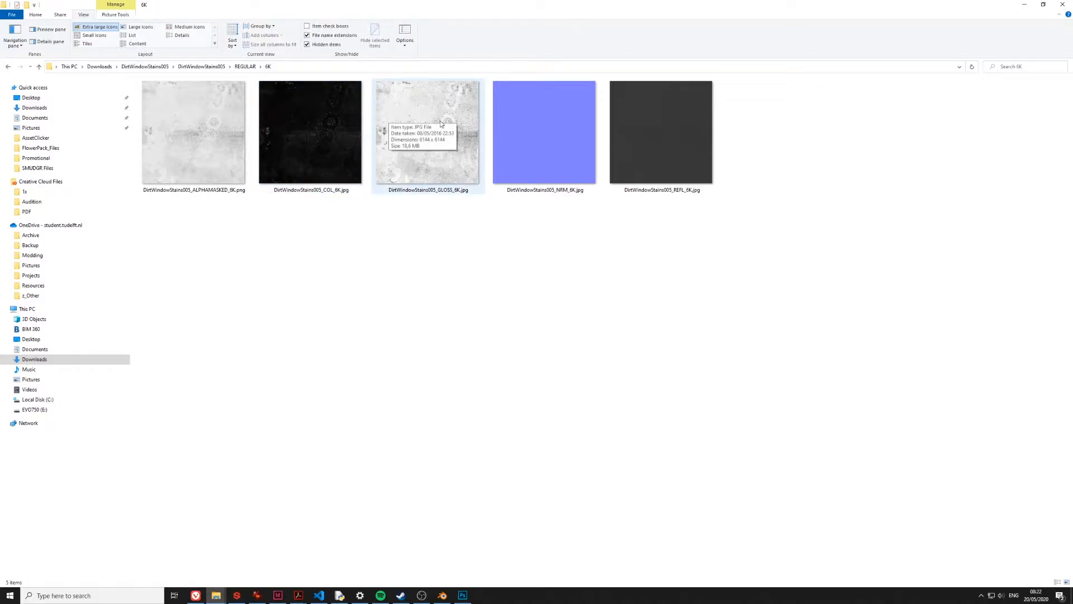
pyautogui.rightClick(301, 137)
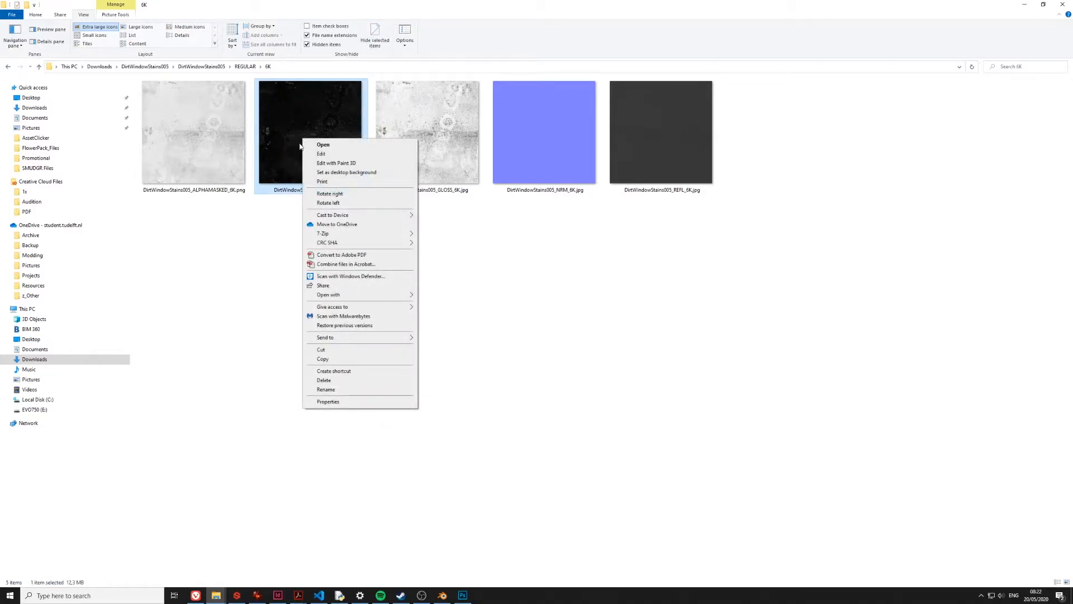
pyautogui.click(316, 145)
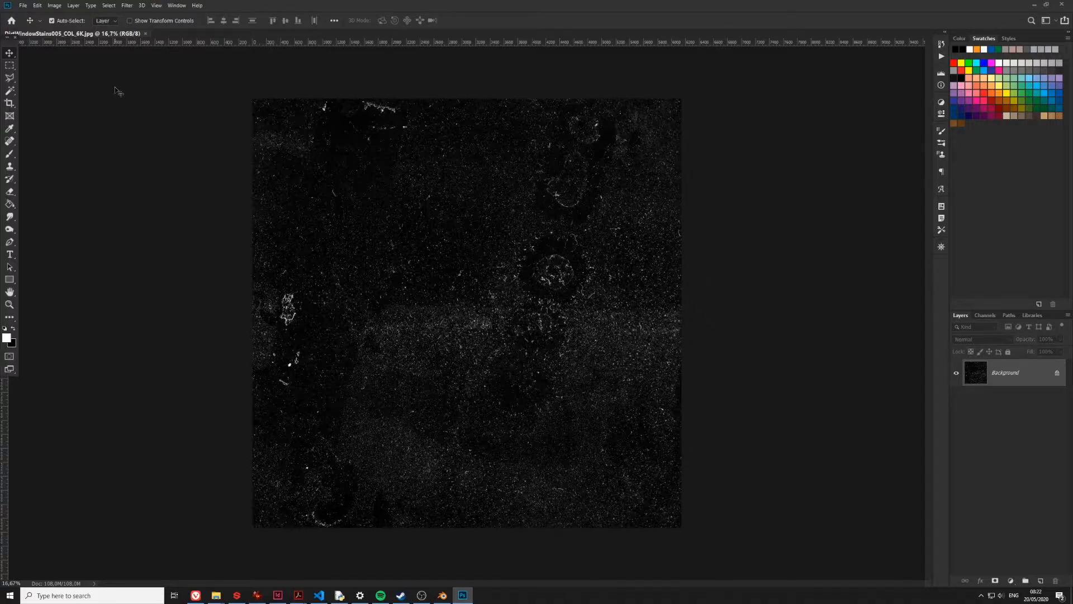
pyautogui.click(54, 5)
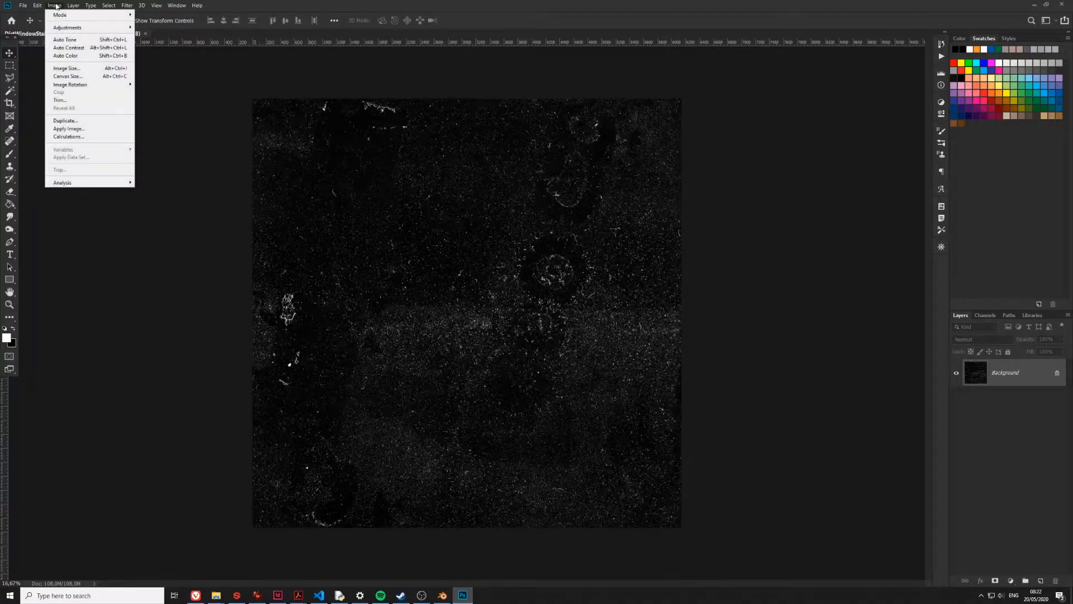
pyautogui.moveTo(65, 28)
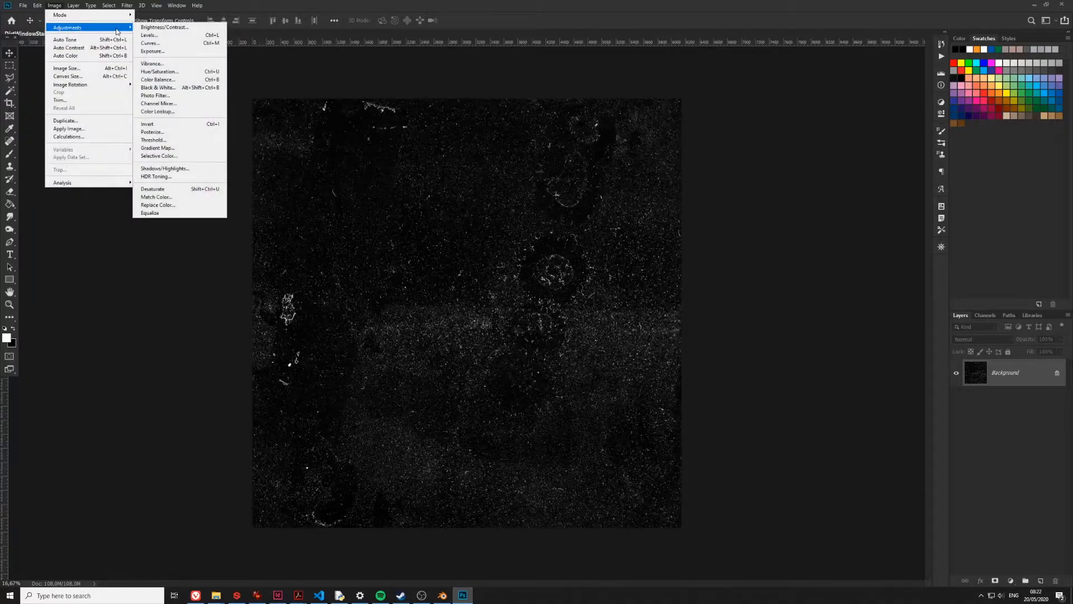
pyautogui.click(149, 35)
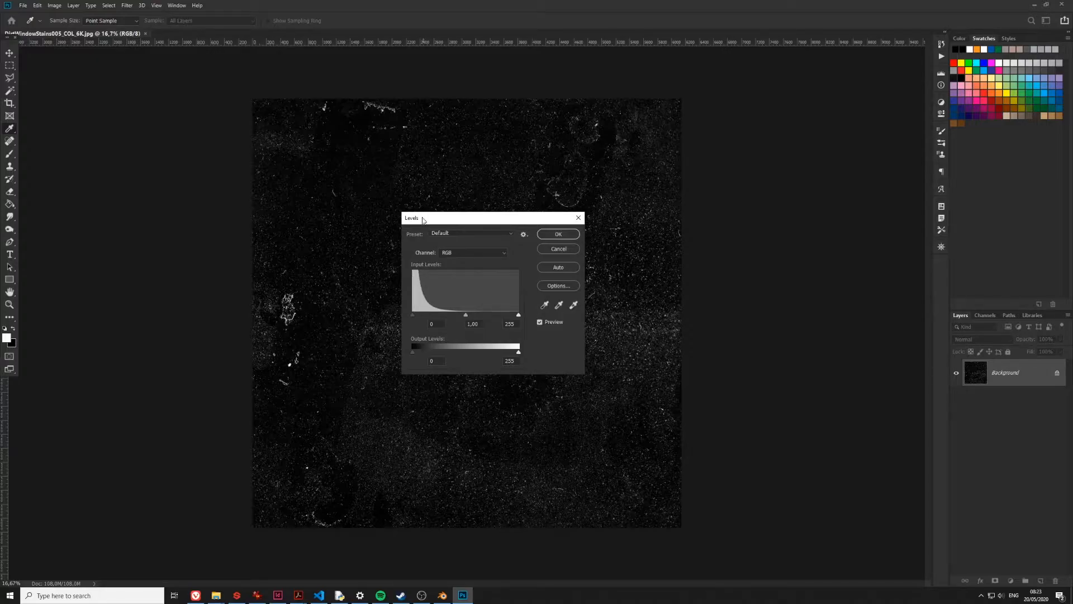
pyautogui.click(557, 255)
pyautogui.press('v')
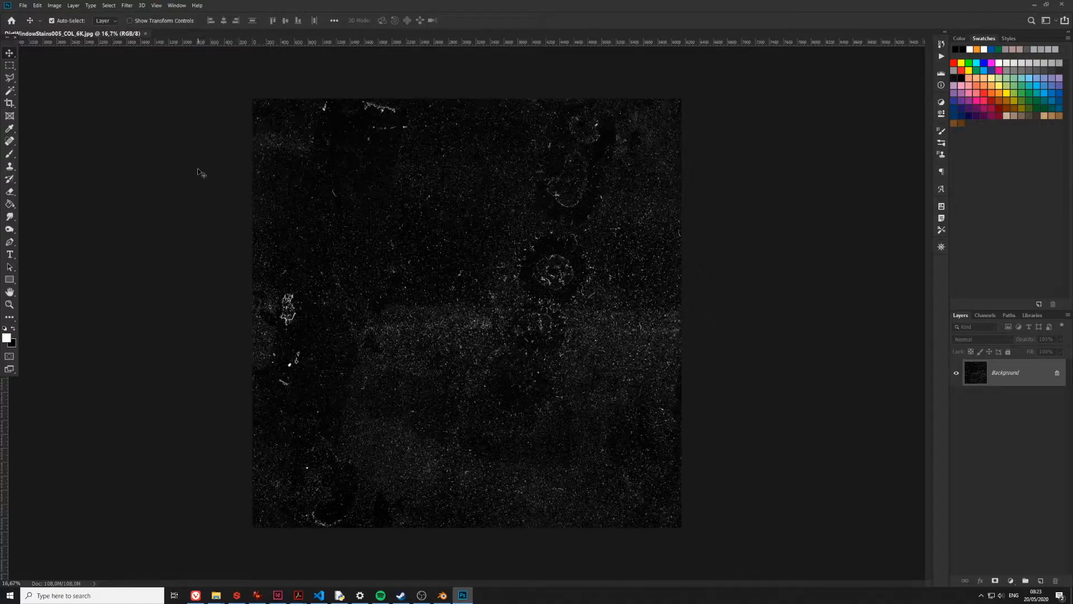
# Step: Save the image as DirtWindowStains005.jpg in the 6K folder, with JPEG quality 10 and Baseline ("Standard") format
pyautogui.click(23, 6)
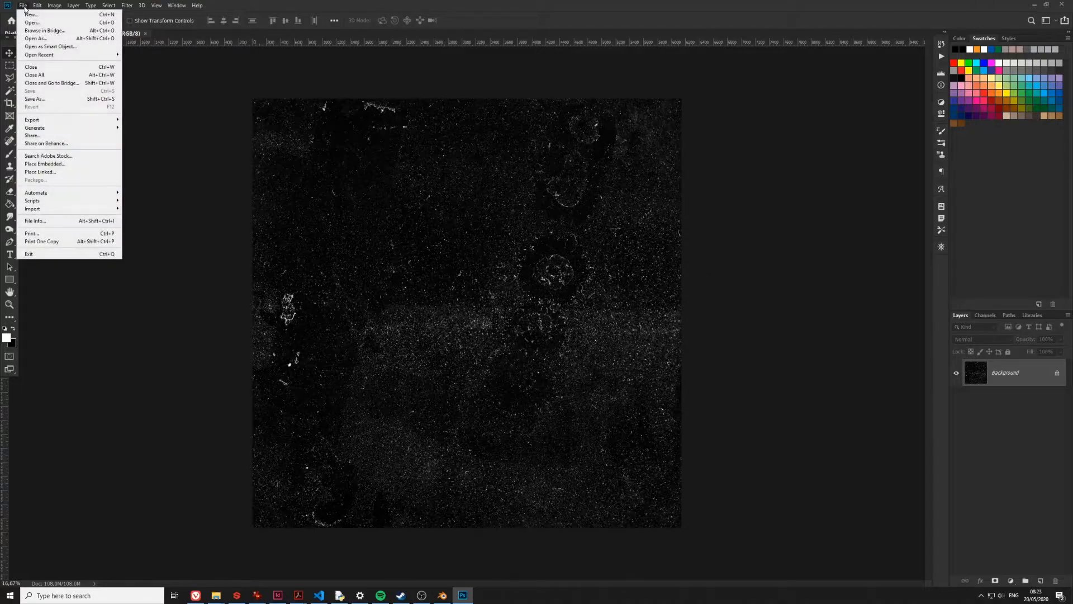
pyautogui.click(43, 98)
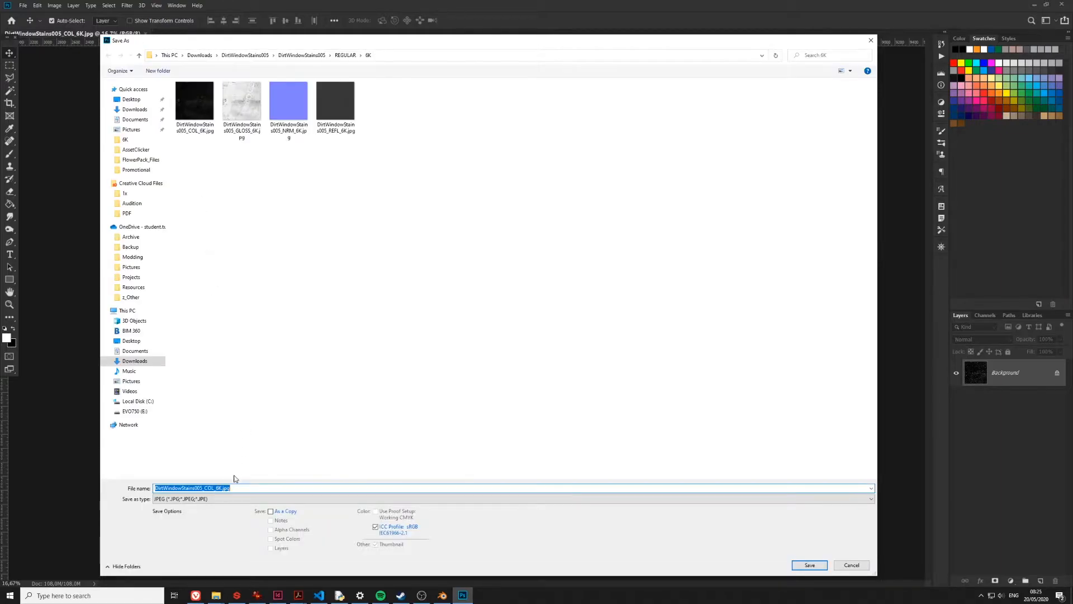
pyautogui.click(222, 486)
pyautogui.press('BackSpace')
pyautogui.press('BackSpace')
pyautogui.press('BackSpace')
pyautogui.press('BackSpace')
pyautogui.press('BackSpace')
pyautogui.press('BackSpace')
pyautogui.press('BackSpace')
pyautogui.click(806, 564)
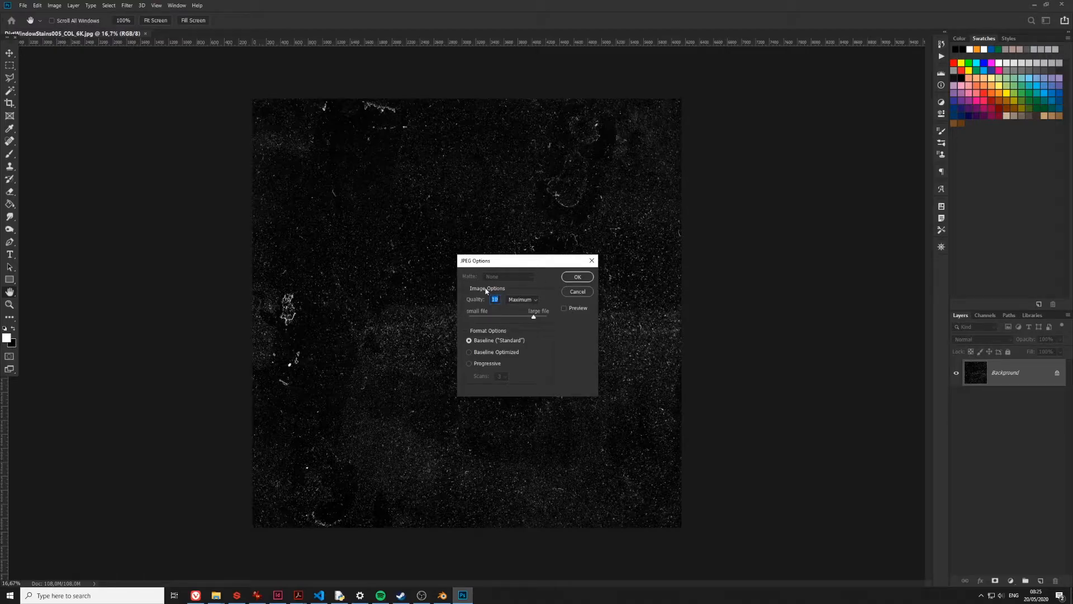
pyautogui.click(577, 277)
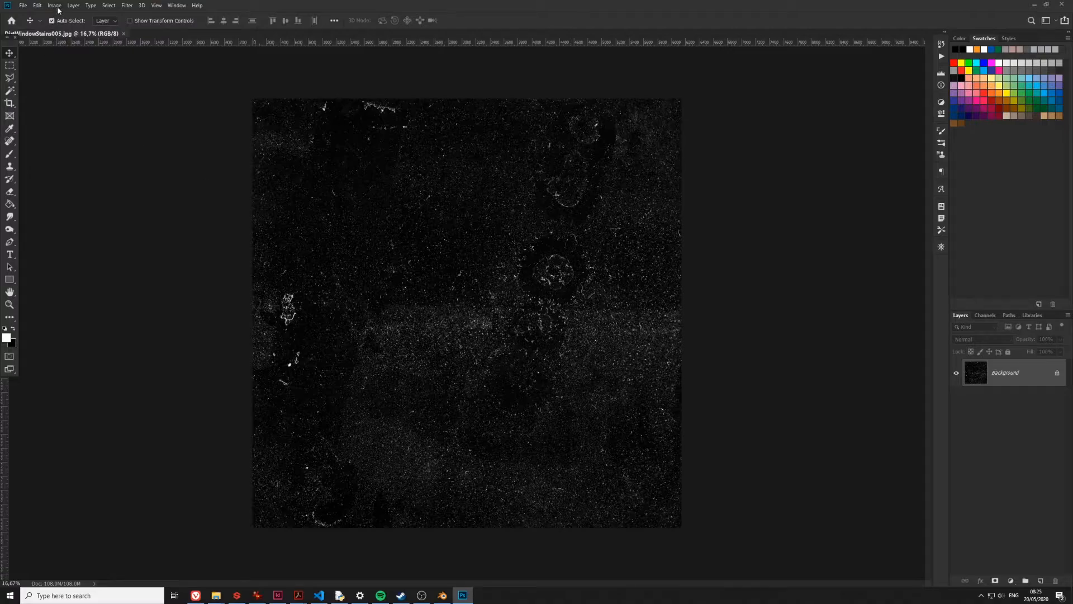
# Step: Start an Export As of the image in JPG format and enter 4096 px for its width and height
pyautogui.click(23, 5)
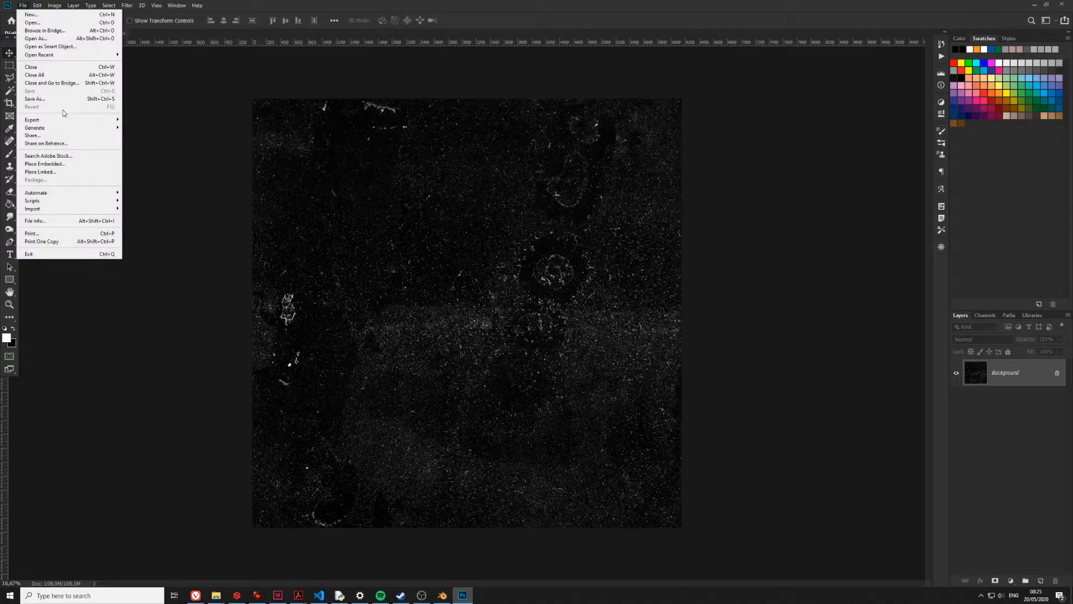
pyautogui.moveTo(62, 119)
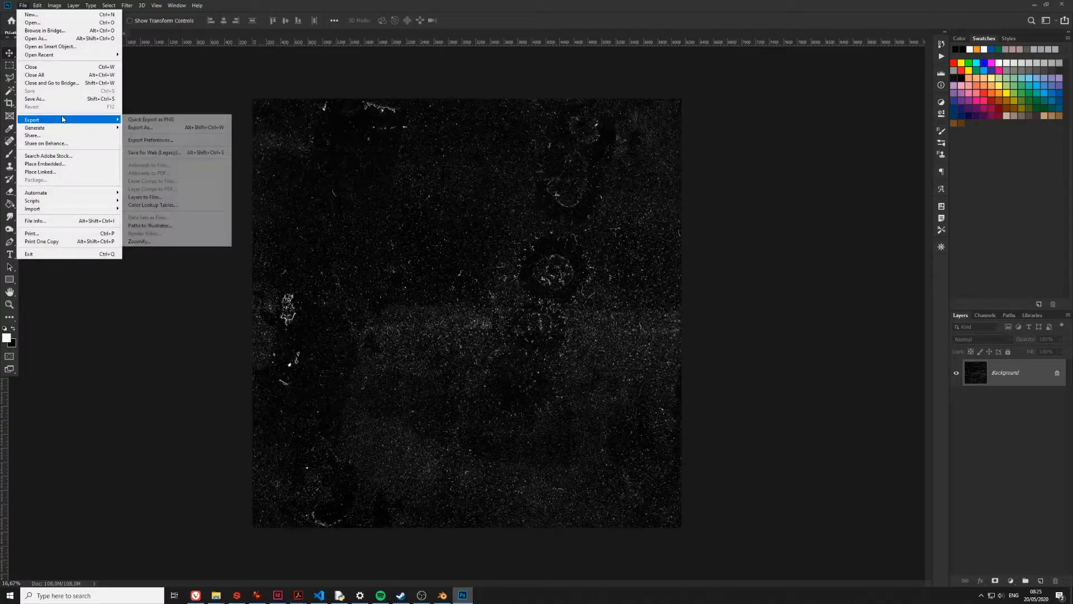
pyautogui.click(151, 130)
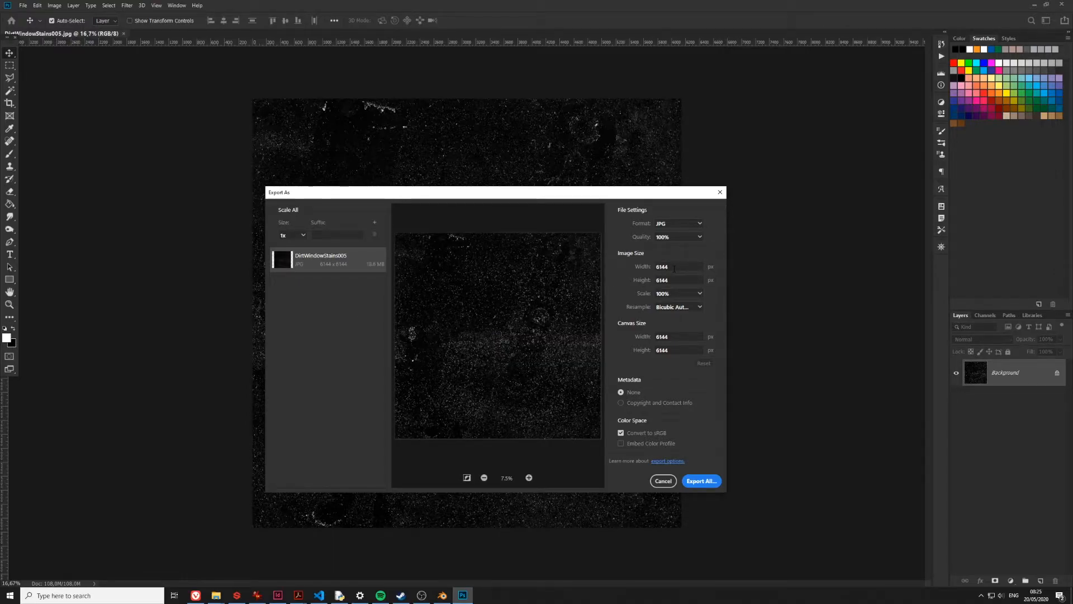
pyautogui.moveTo(672, 267); pyautogui.dragTo(655, 270)
pyautogui.write('4096')
pyautogui.press('Tab')
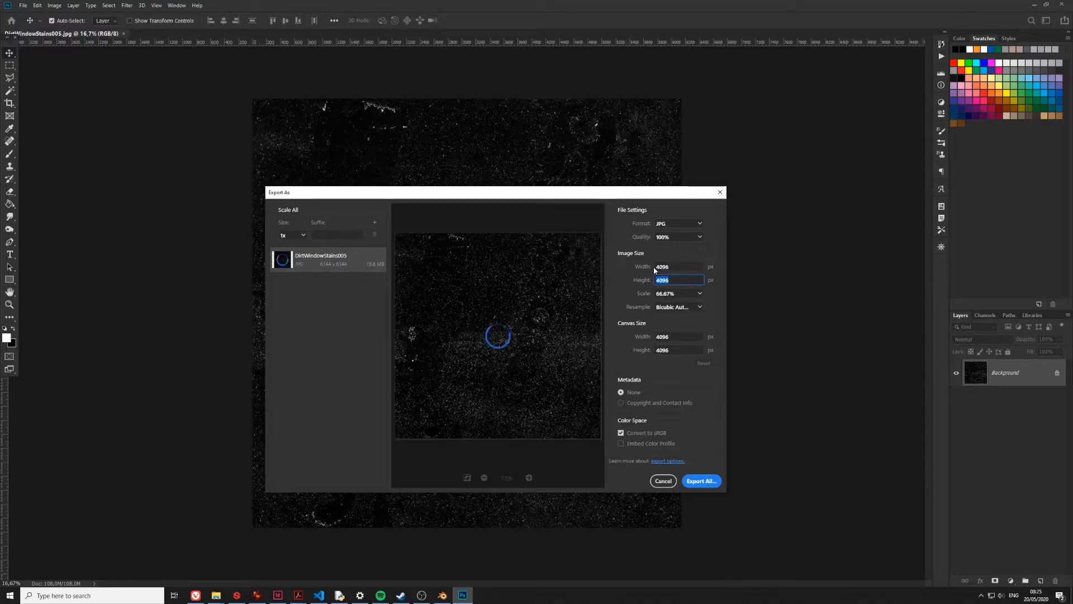
pyautogui.write('4096')
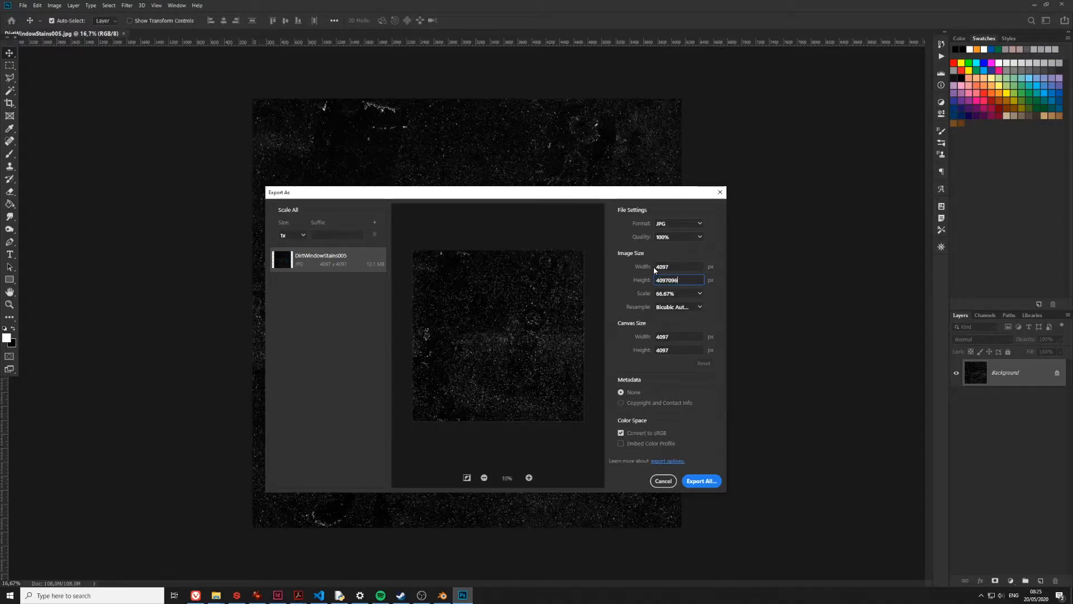
pyautogui.doubleClick(655, 281)
pyautogui.write('409')
# Step: Give the 1x export the suffix _4K and add two smaller export sizes, one at 0.5x and one at quarter scale
pyautogui.click(323, 234)
pyautogui.click(344, 235)
pyautogui.click(374, 222)
pyautogui.click(374, 222)
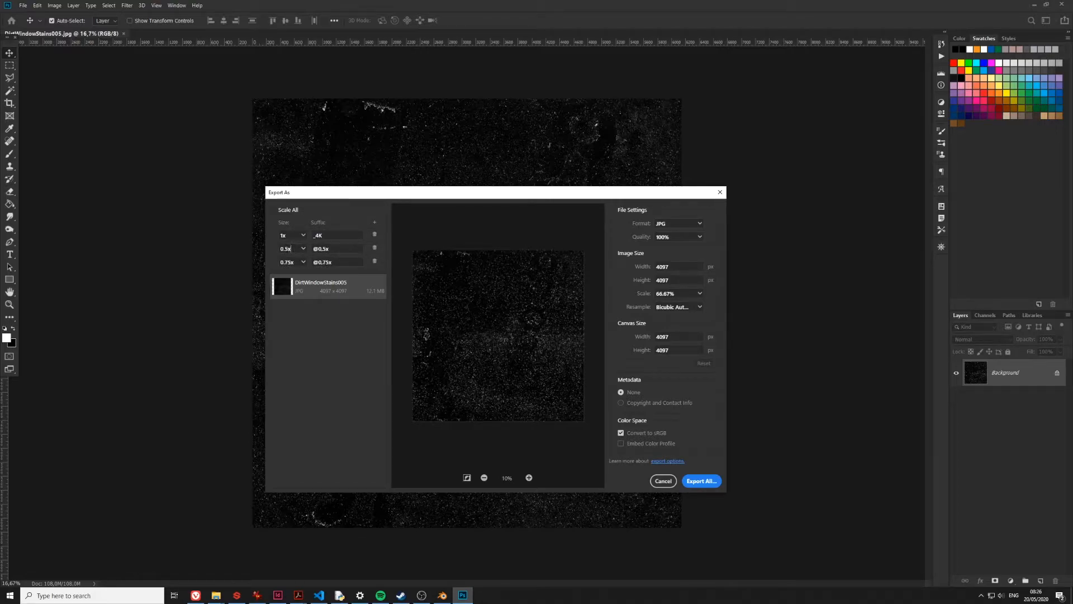
pyautogui.click(303, 261)
pyautogui.click(279, 284)
# Step: Set the suffix of the 0.5x export to _2K and that of the smallest export to _1K
pyautogui.moveTo(336, 250); pyautogui.dragTo(306, 255)
pyautogui.press('BackSpace')
pyautogui.write('_2K')
pyautogui.press('Tab')
pyautogui.press('BackSpace')
pyautogui.write('_1K')
# Step: Export all three sizes of the texture into the 6K folder
pyautogui.click(700, 237)
pyautogui.click(702, 239)
pyautogui.click(704, 481)
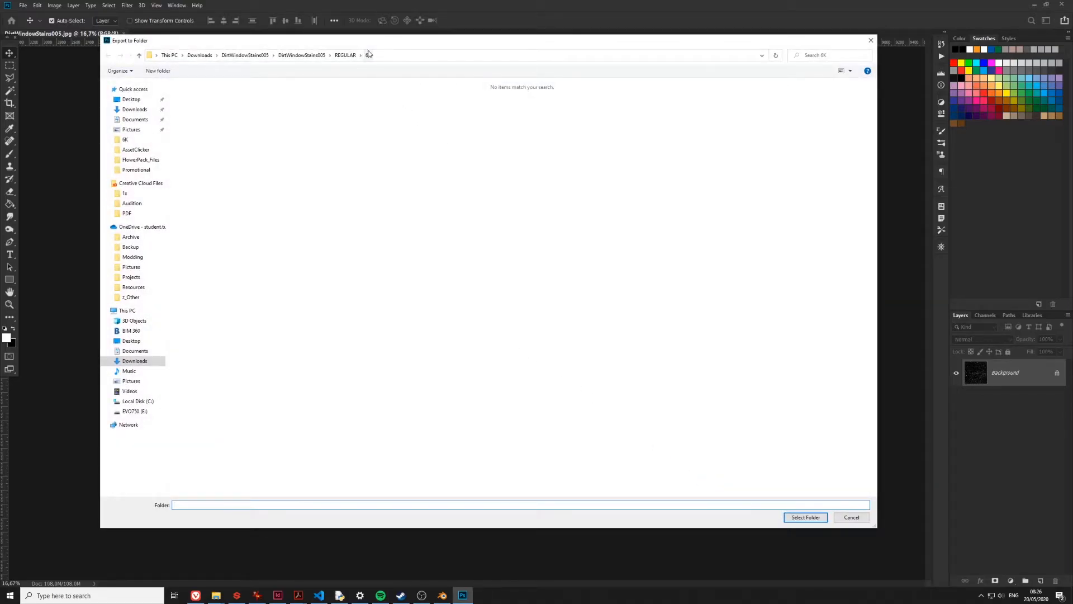
pyautogui.click(800, 517)
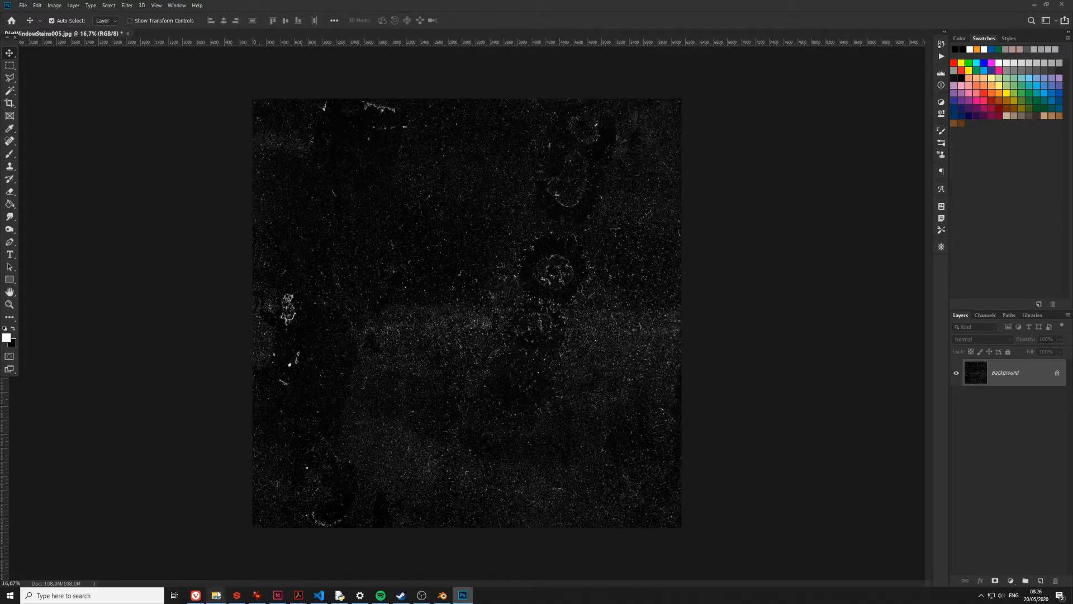
# Step: Switch to File Explorer and check the names and dimensions of the exported 1K, 2K and 4K images
pyautogui.moveTo(218, 595)
pyautogui.click(244, 561)
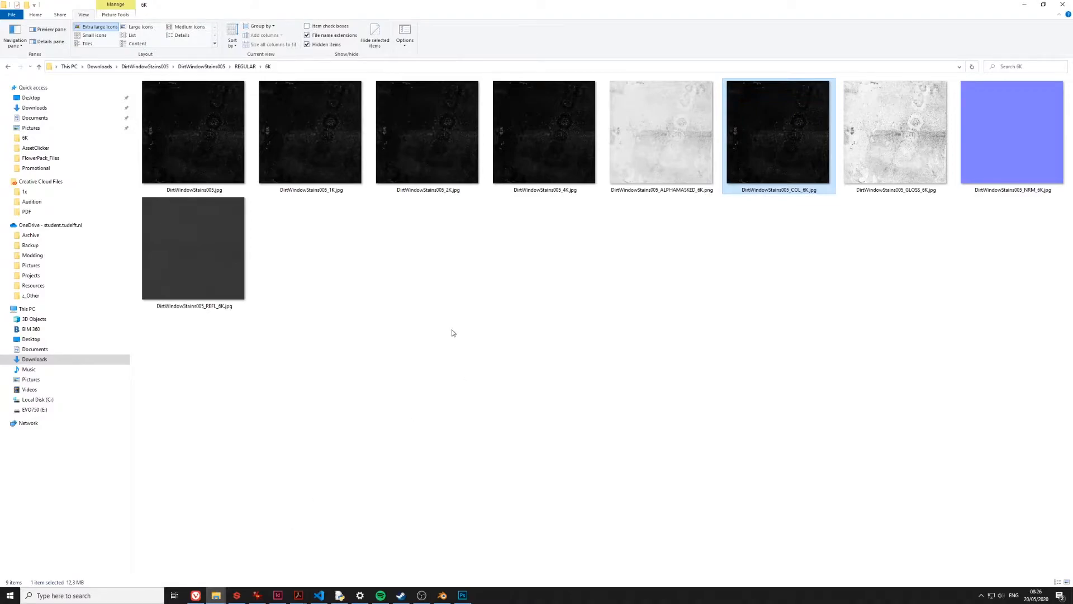
pyautogui.click(486, 277)
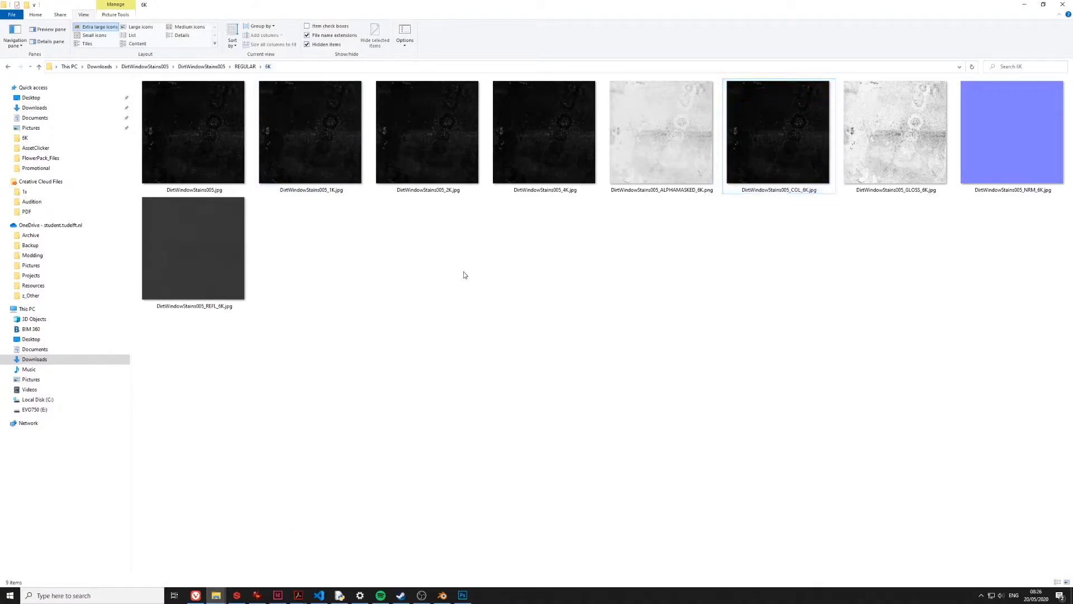
pyautogui.click(329, 191)
pyautogui.click(422, 193)
pyautogui.click(543, 187)
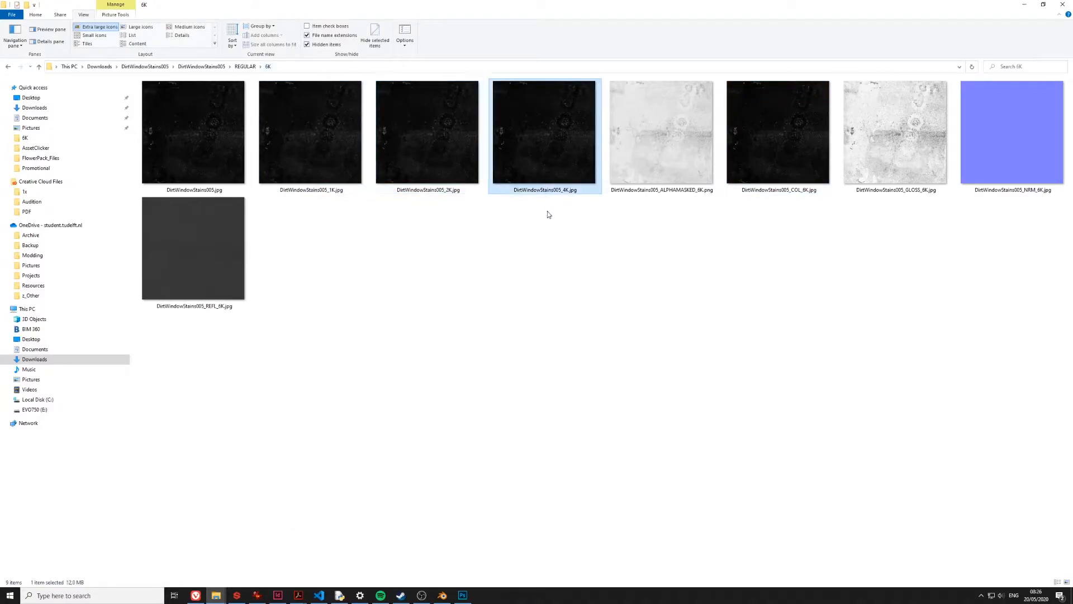
pyautogui.click(427, 227)
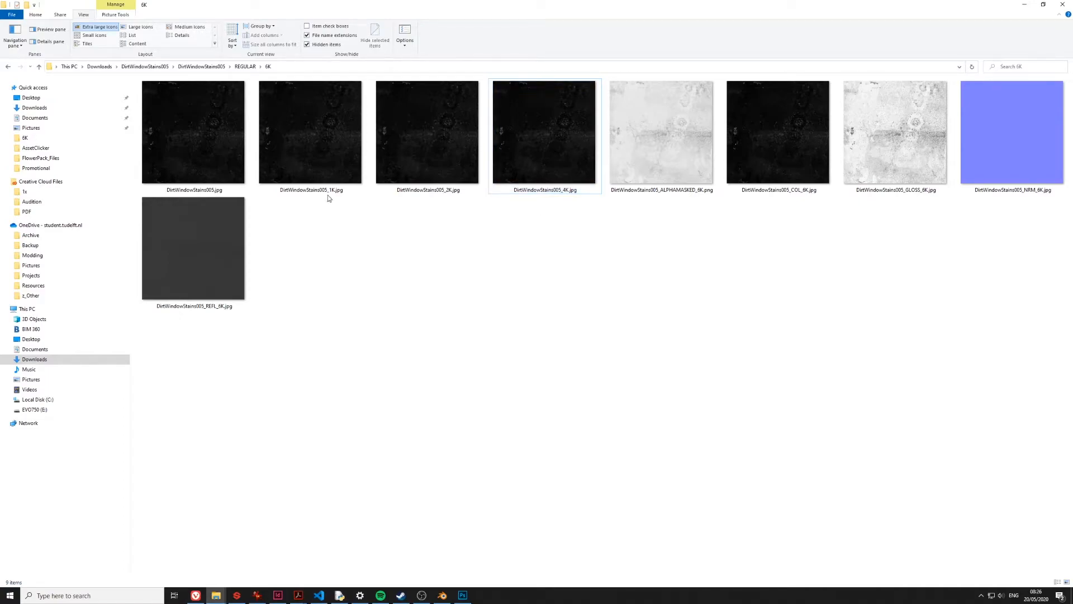
pyautogui.moveTo(328, 192)
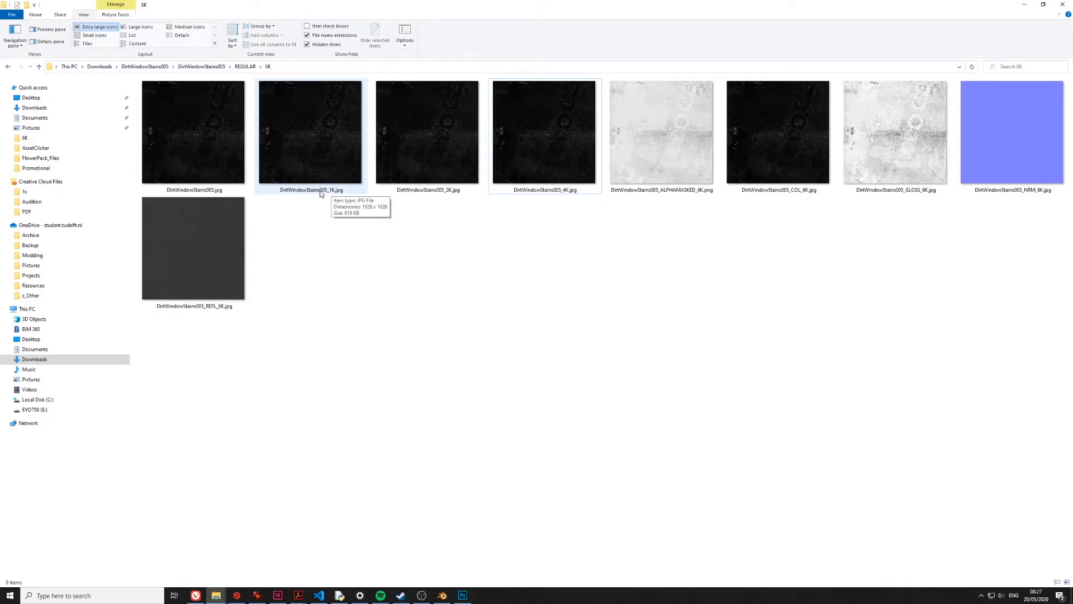
pyautogui.click(415, 188)
pyautogui.click(337, 173)
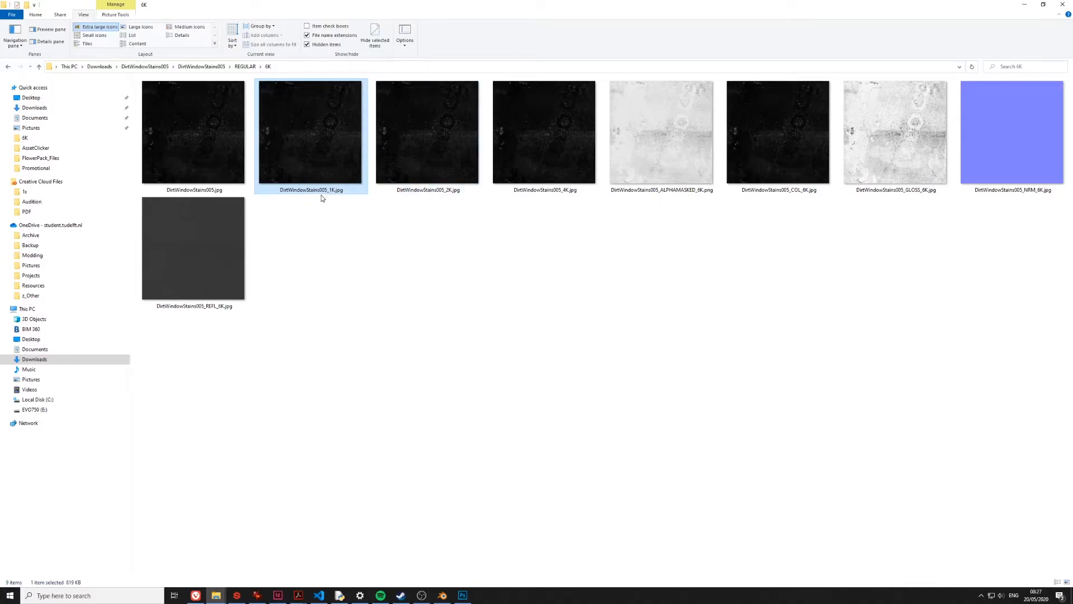
pyautogui.click(441, 169)
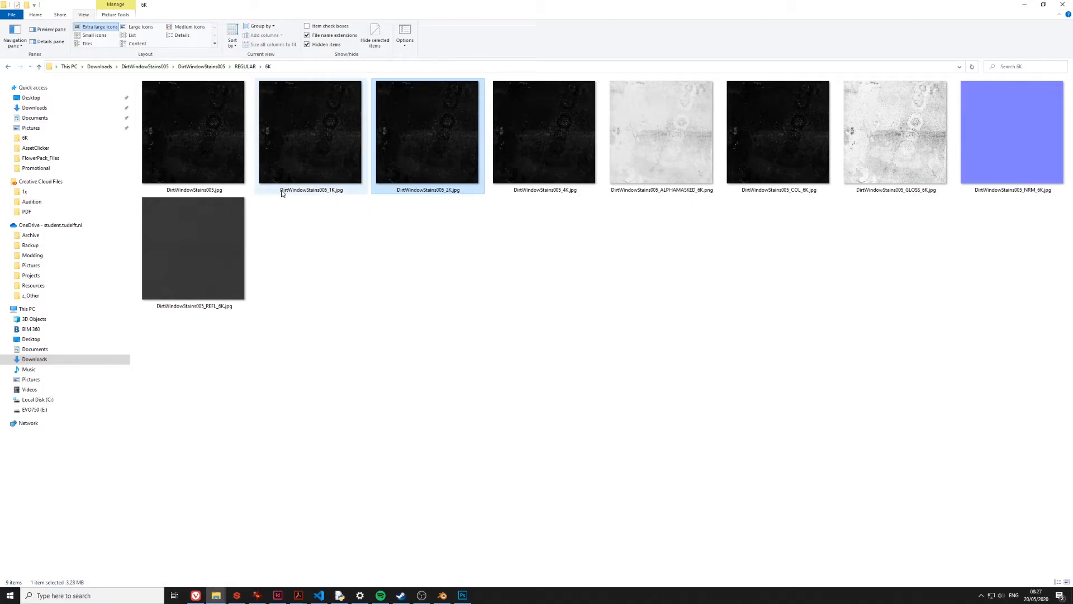
pyautogui.moveTo(333, 194)
pyautogui.click(360, 209)
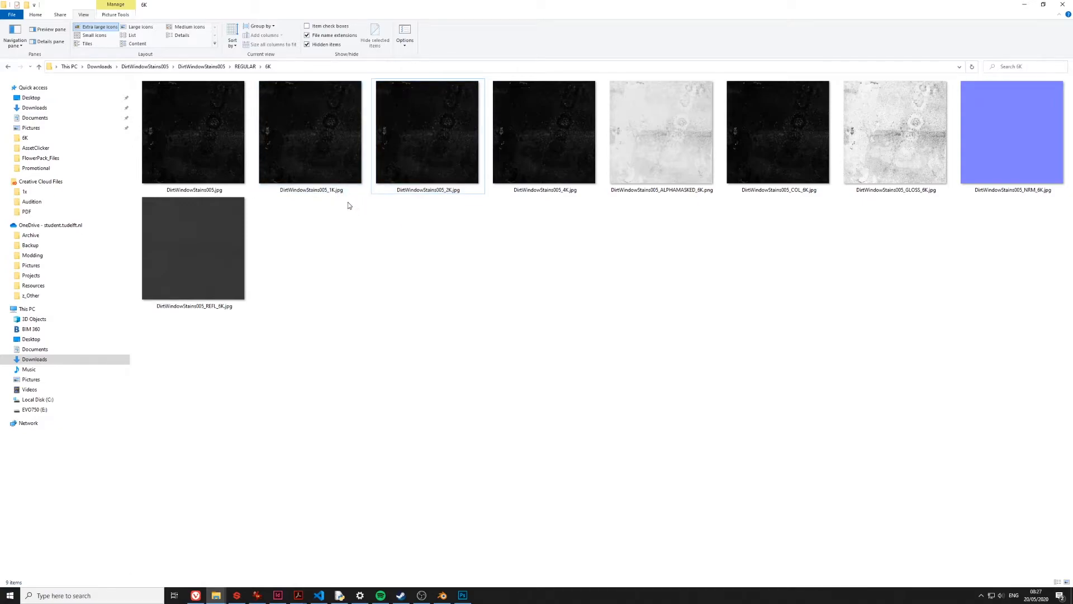
pyautogui.moveTo(339, 194)
# Step: Copy DirtWindowStains005_1K.jpg, DirtWindowStains005_2K.jpg and DirtWindowStains005_4K.jpg into the SMUDGR Files folder, and return to Blender
pyautogui.moveTo(564, 242); pyautogui.dragTo(317, 139)
pyautogui.rightClick(317, 139)
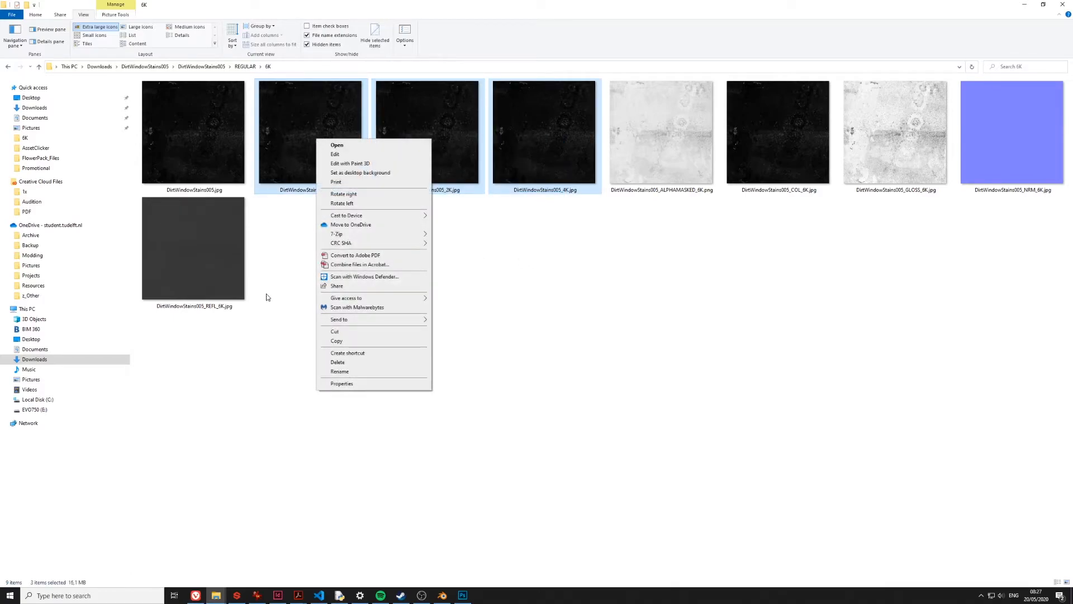
pyautogui.click(358, 342)
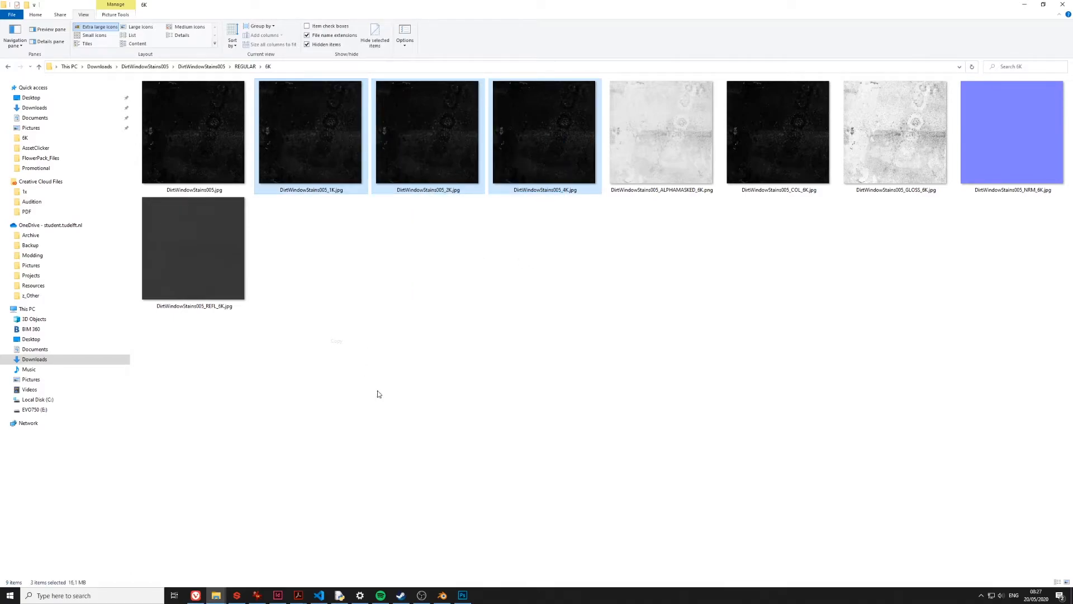
pyautogui.click(217, 594)
pyautogui.click(166, 545)
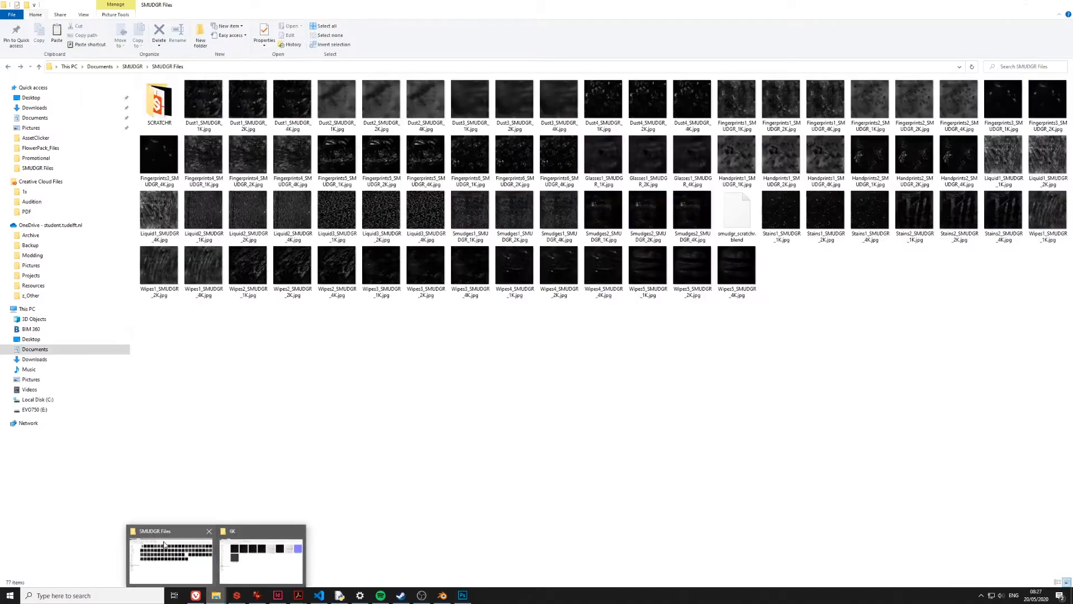
pyautogui.rightClick(391, 356)
pyautogui.click(411, 412)
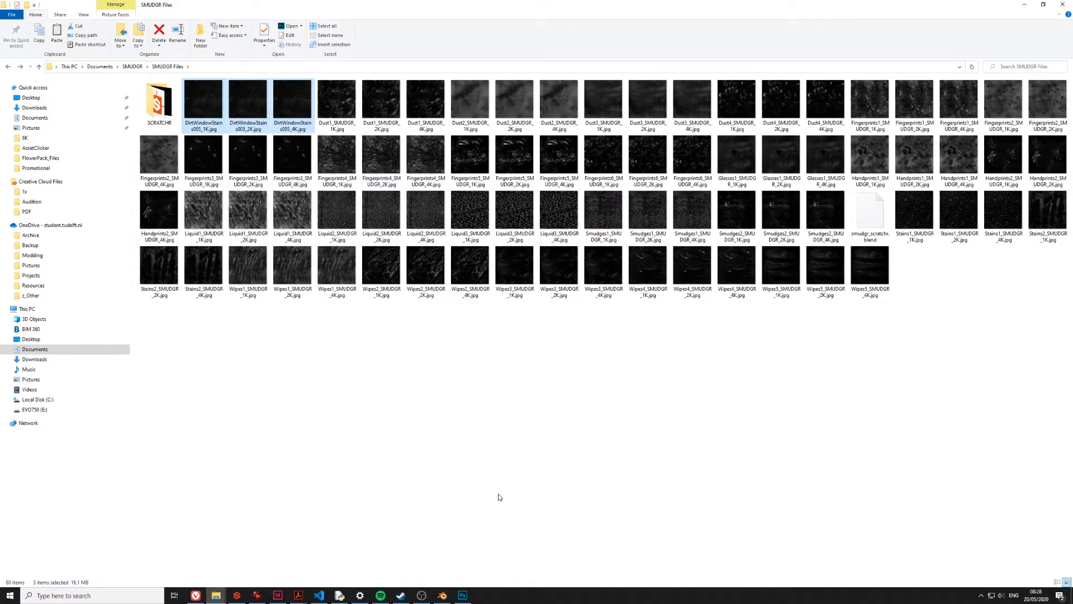
pyautogui.click(442, 595)
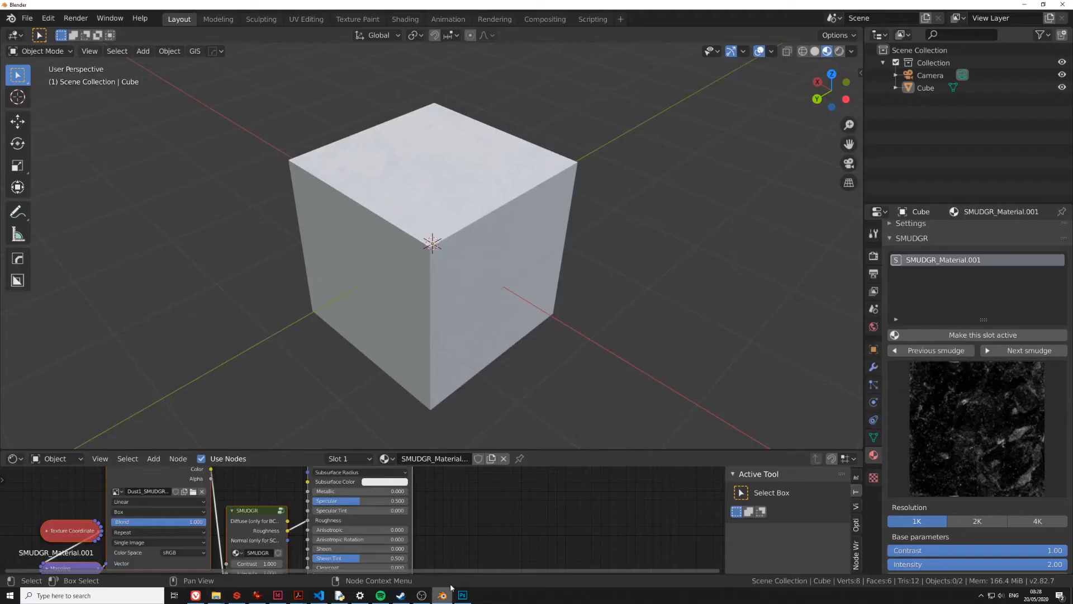
# Step: Check the smudge texture gallery, then update the SMUDGR add-on's images in the Preferences and close them
pyautogui.click(973, 417)
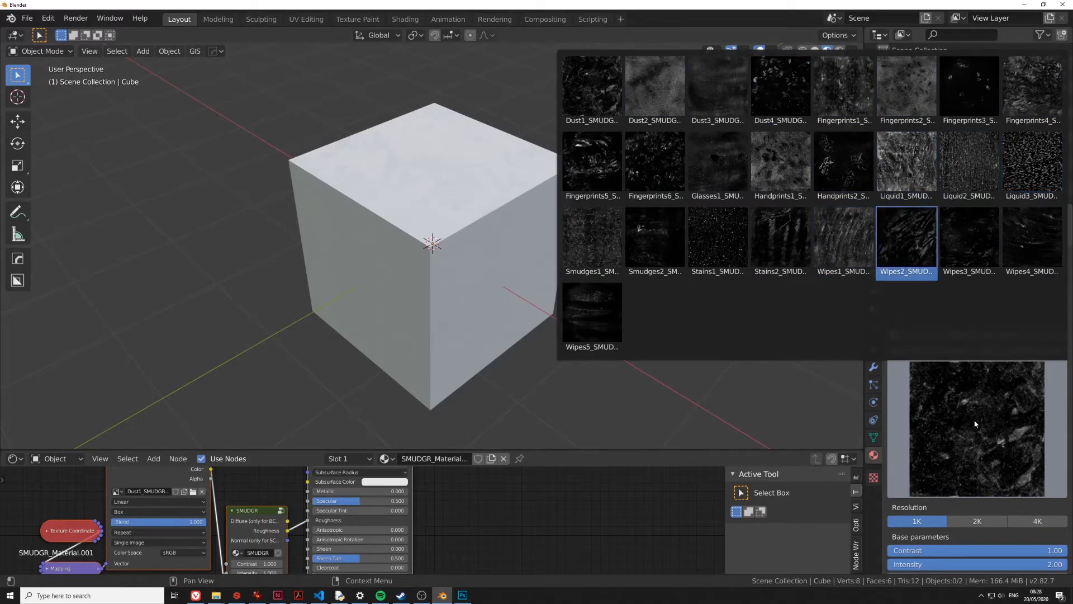
pyautogui.click(48, 18)
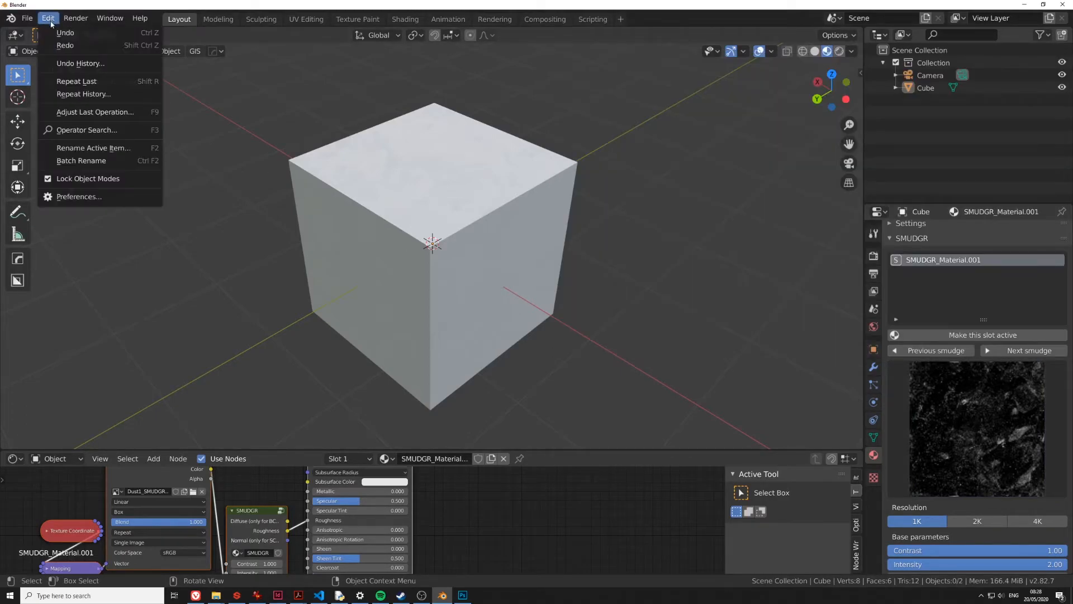
pyautogui.click(80, 197)
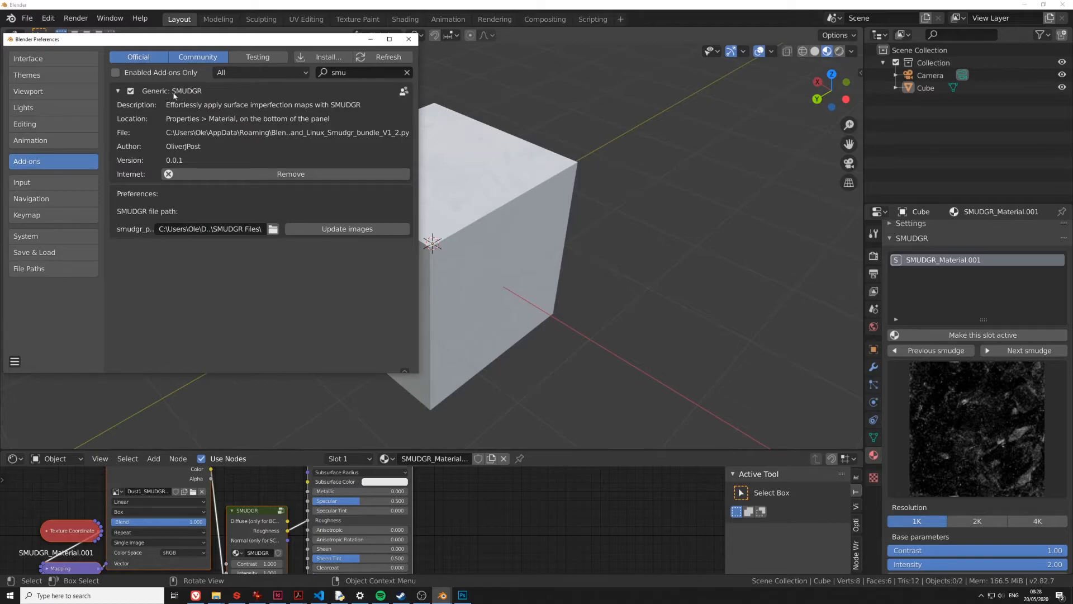
pyautogui.click(348, 231)
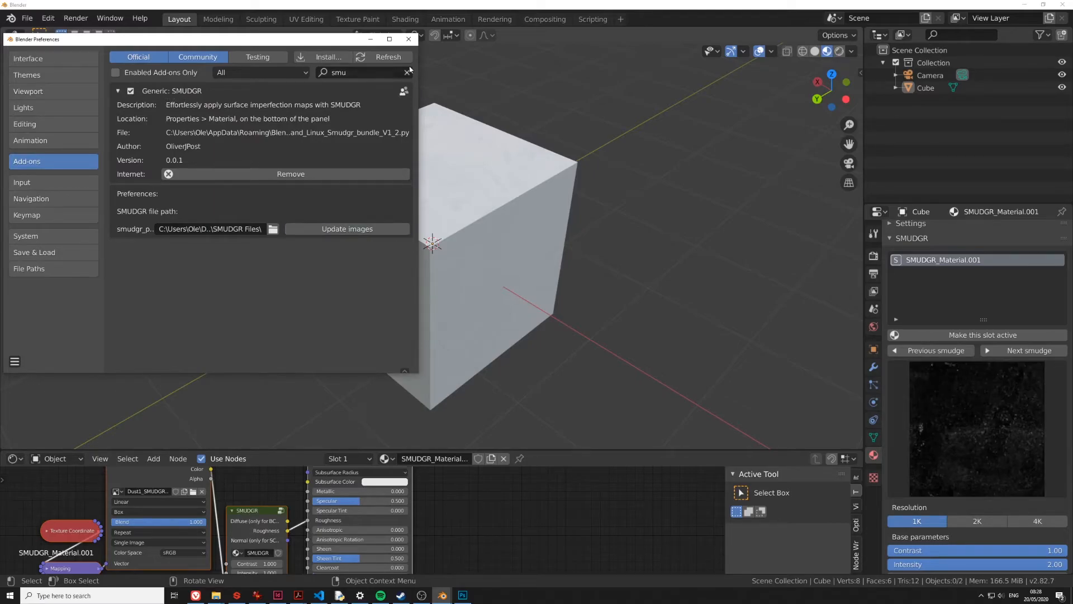
pyautogui.click(409, 39)
# Step: Apply the DirtWindowStains texture as the material's smudge, trying the 2K resolution and setting it back to 1K
pyautogui.click(936, 444)
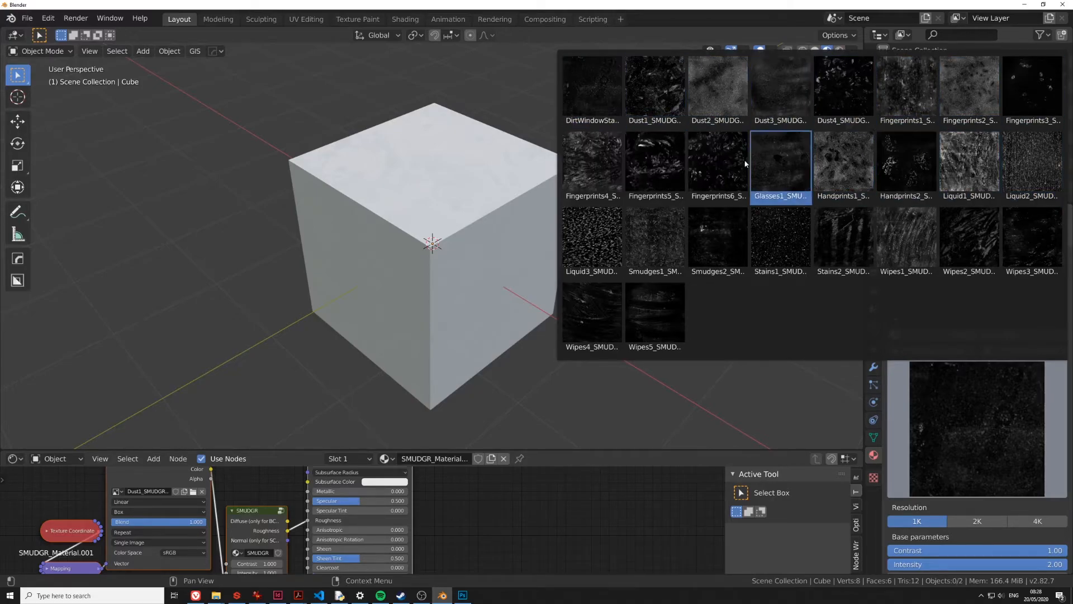
pyautogui.click(645, 397)
pyautogui.click(956, 520)
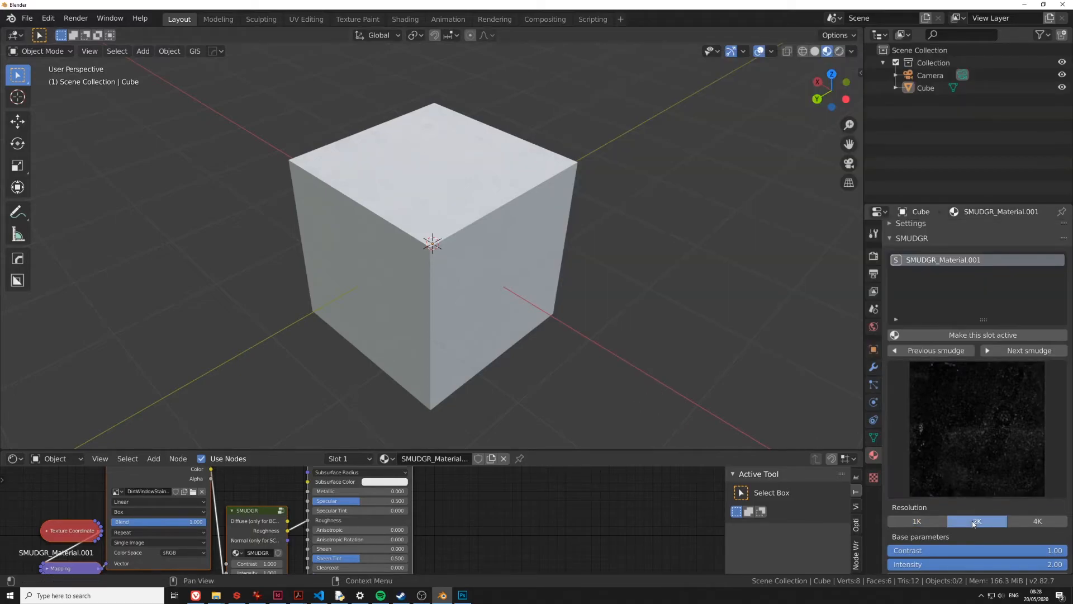
pyautogui.click(917, 521)
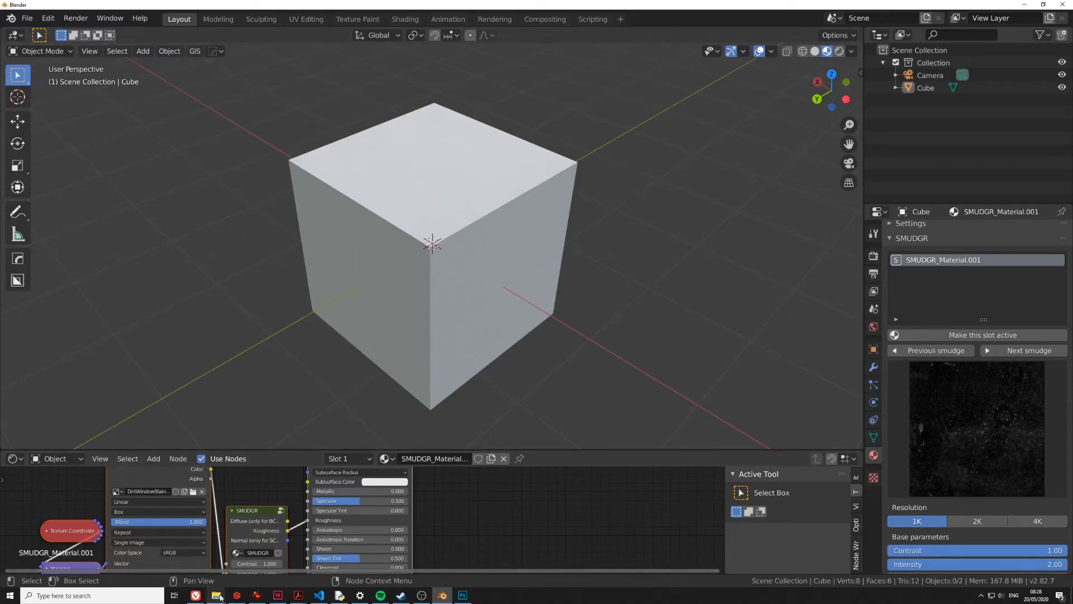
# Step: Switch to File Explorer, delete the three DirtWindowStains005 images from the SMUDGR Files folder, and return to Blender
pyautogui.moveTo(216, 595)
pyautogui.click(171, 554)
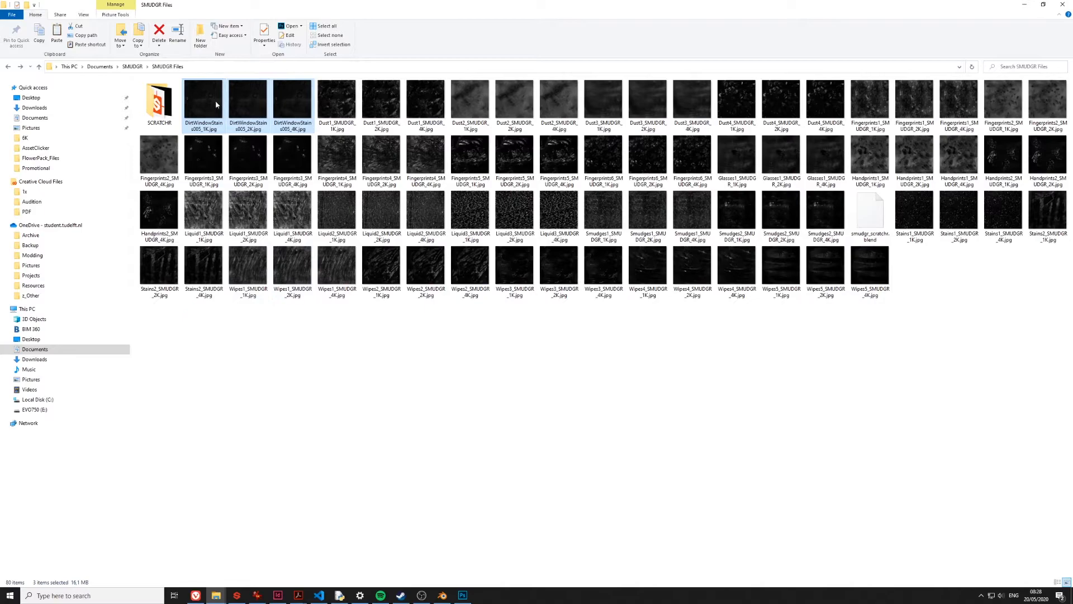
pyautogui.press('Delete')
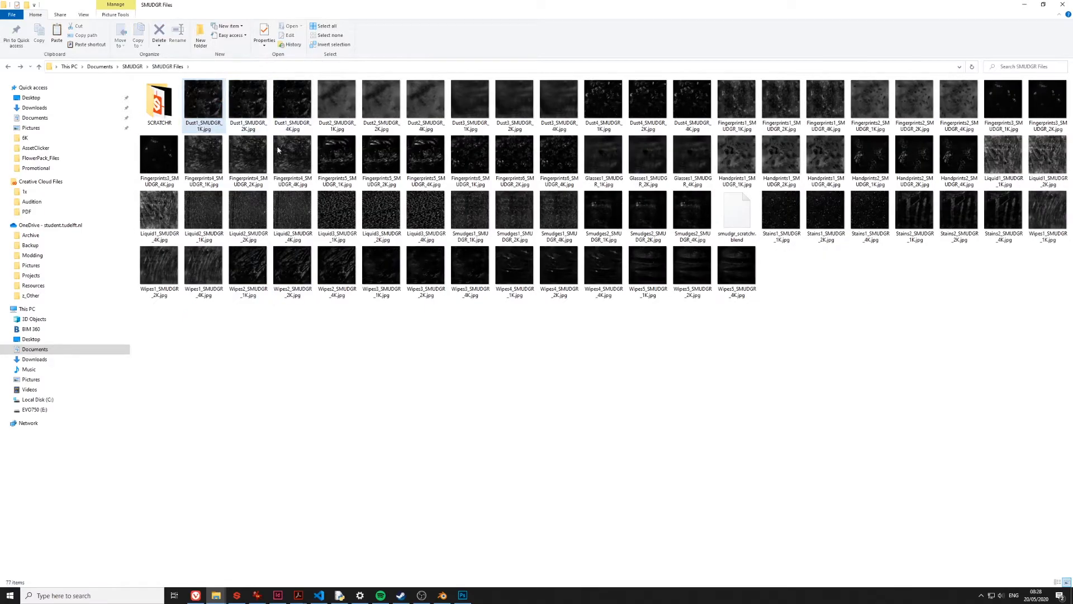
pyautogui.click(1024, 5)
# Step: Check the smudge gallery for the deleted texture and update the SMUDGR add-on's images again in the Preferences
pyautogui.click(905, 389)
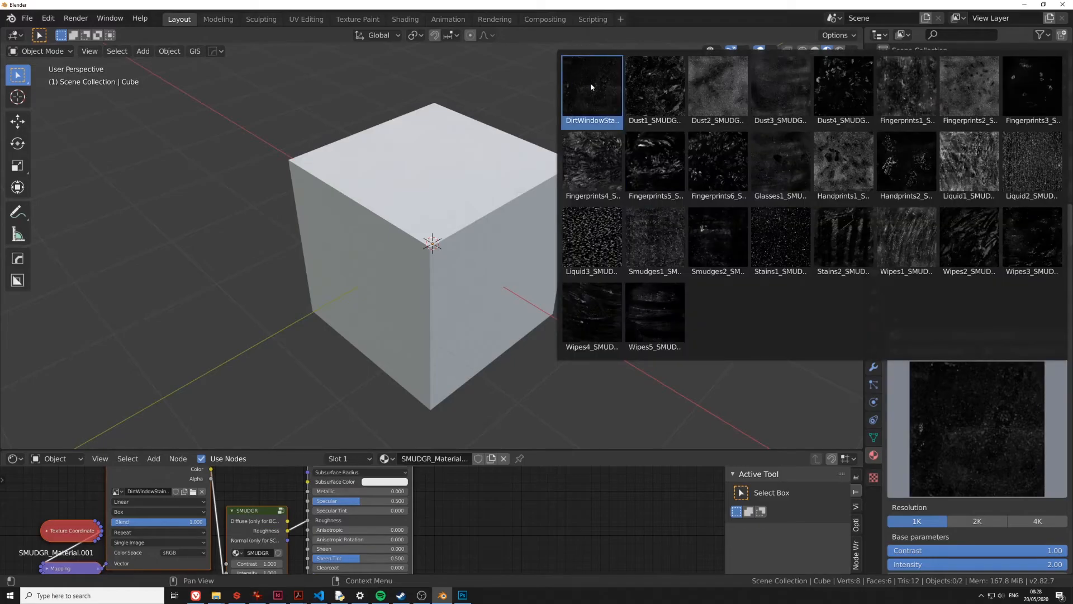
pyautogui.click(565, 100)
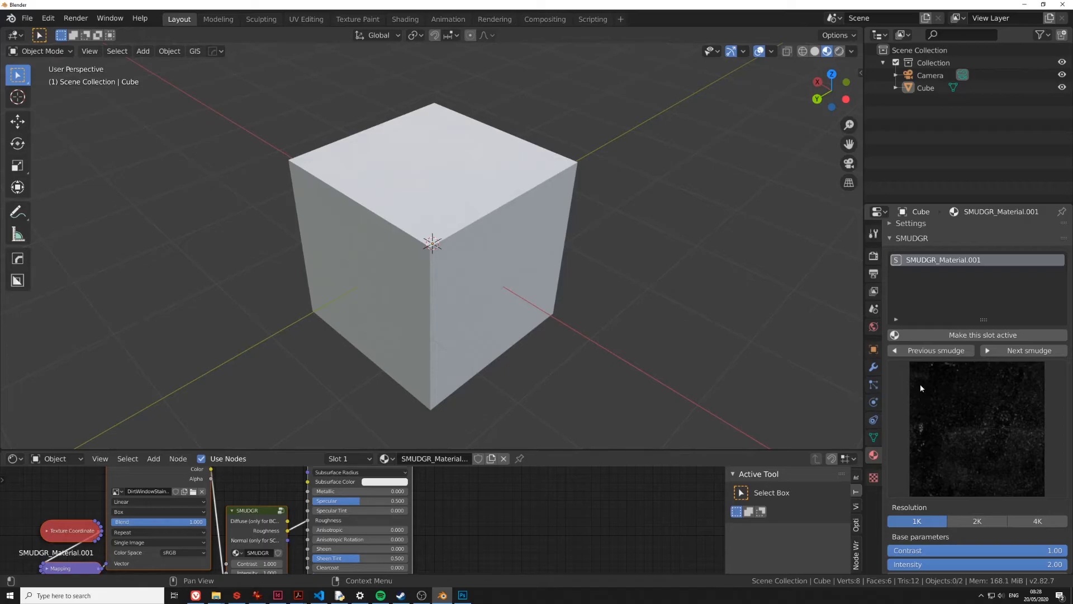
pyautogui.click(48, 18)
pyautogui.click(78, 196)
pyautogui.click(356, 233)
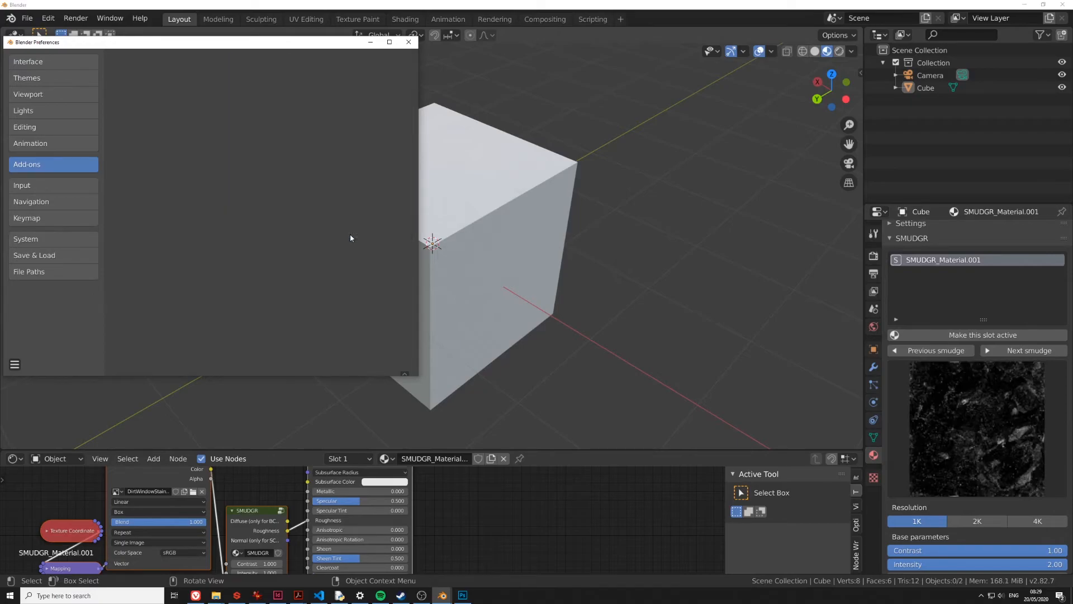
pyautogui.click(409, 43)
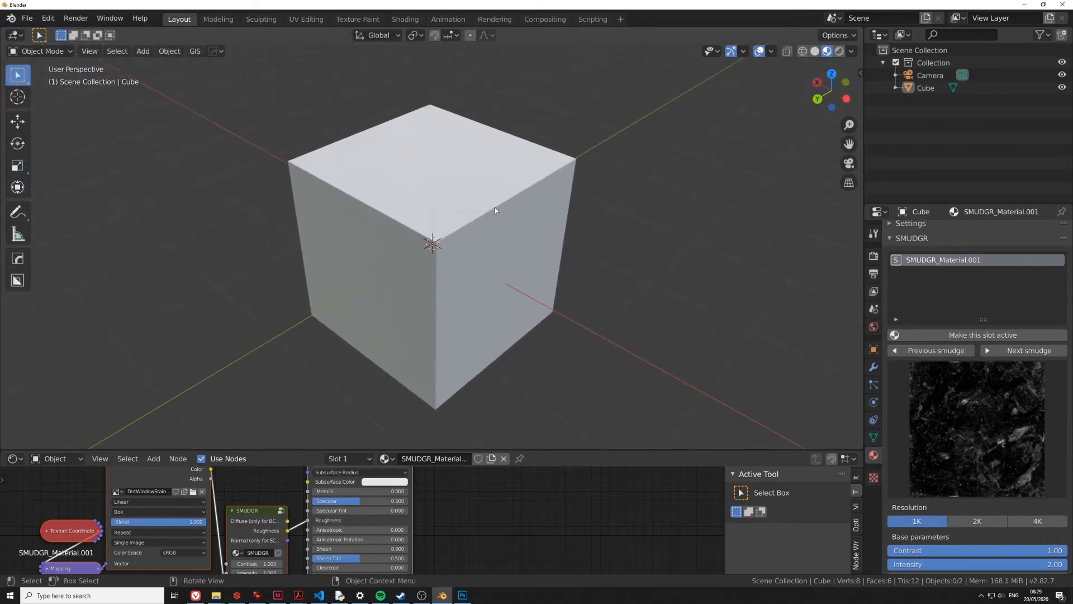
# Step: Cycle forward and back through the smudge textures, ending on Dust3
pyautogui.click(1015, 356)
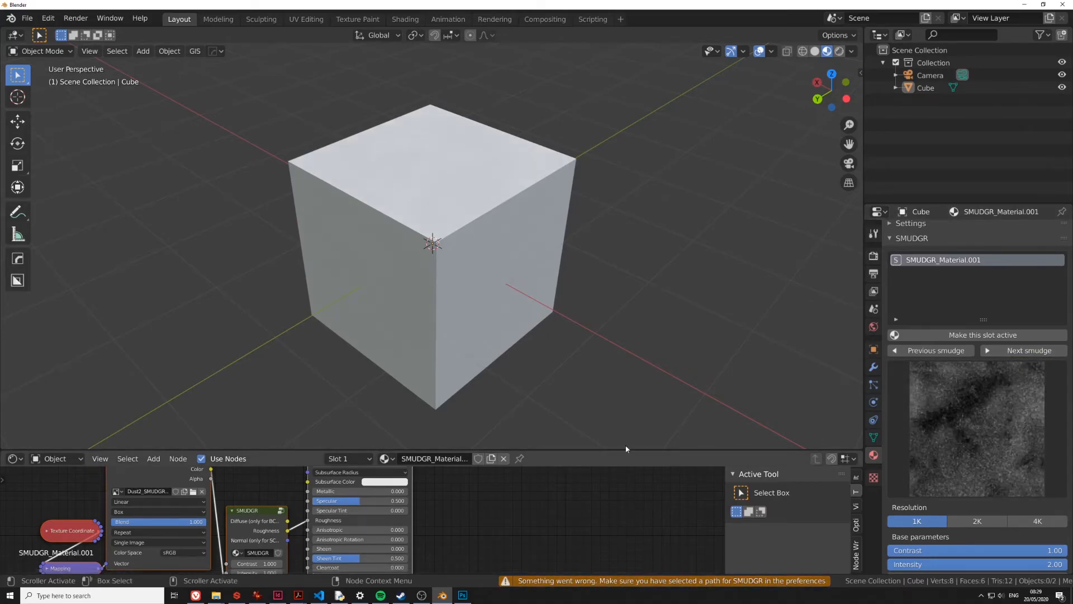
pyautogui.click(1004, 351)
pyautogui.click(969, 352)
pyautogui.click(998, 351)
pyautogui.click(966, 352)
pyautogui.click(999, 351)
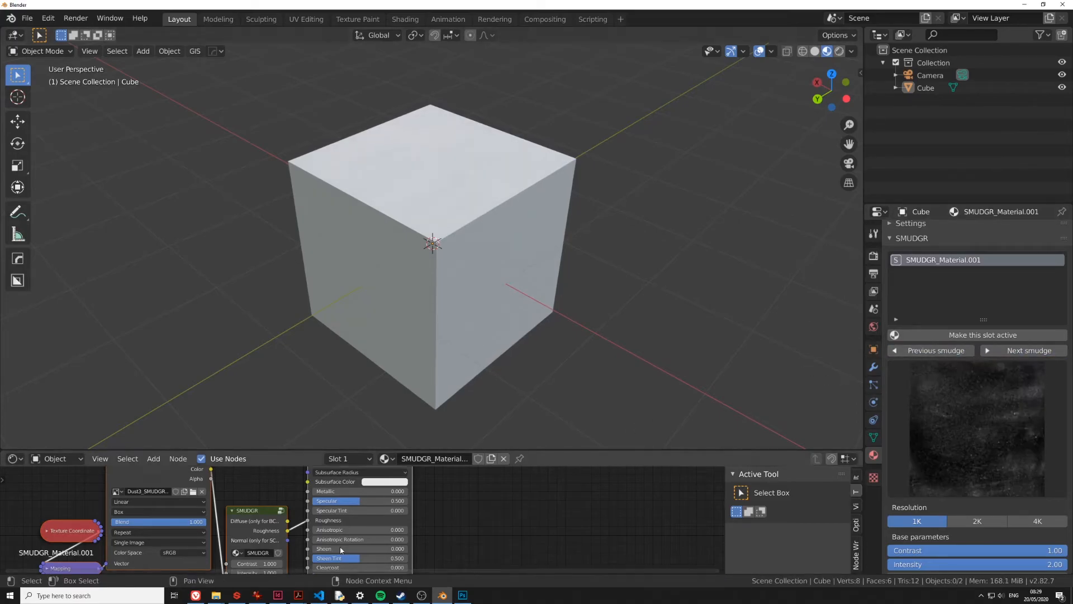
# Step: Switch to File Explorer and examine how the 0K, 1K, 2K and 4K scratch images are named in the SCRATCHR folder
pyautogui.moveTo(207, 594)
pyautogui.click(185, 576)
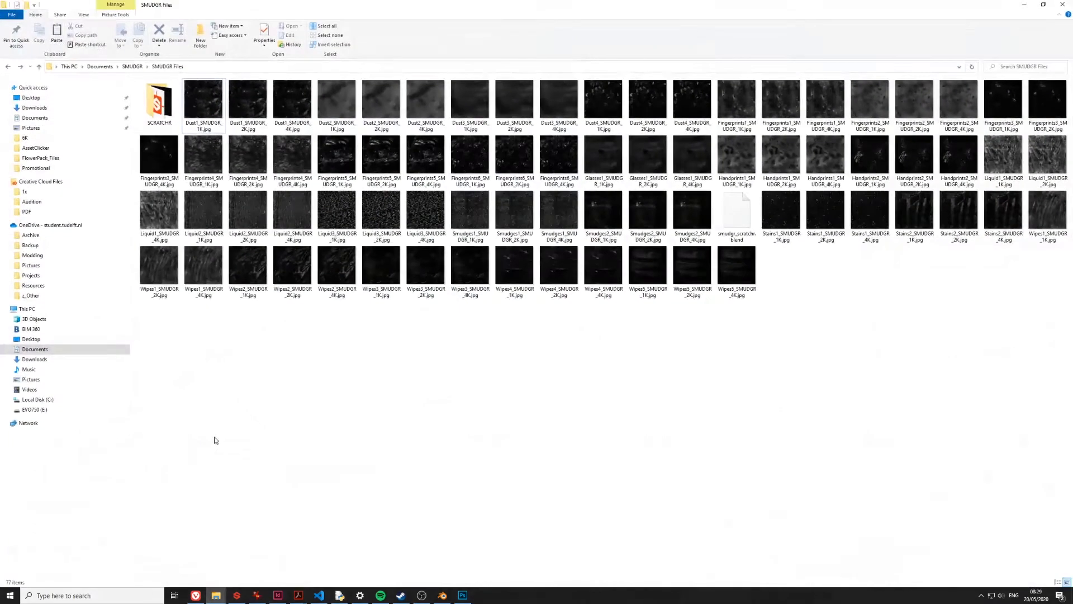
pyautogui.doubleClick(158, 103)
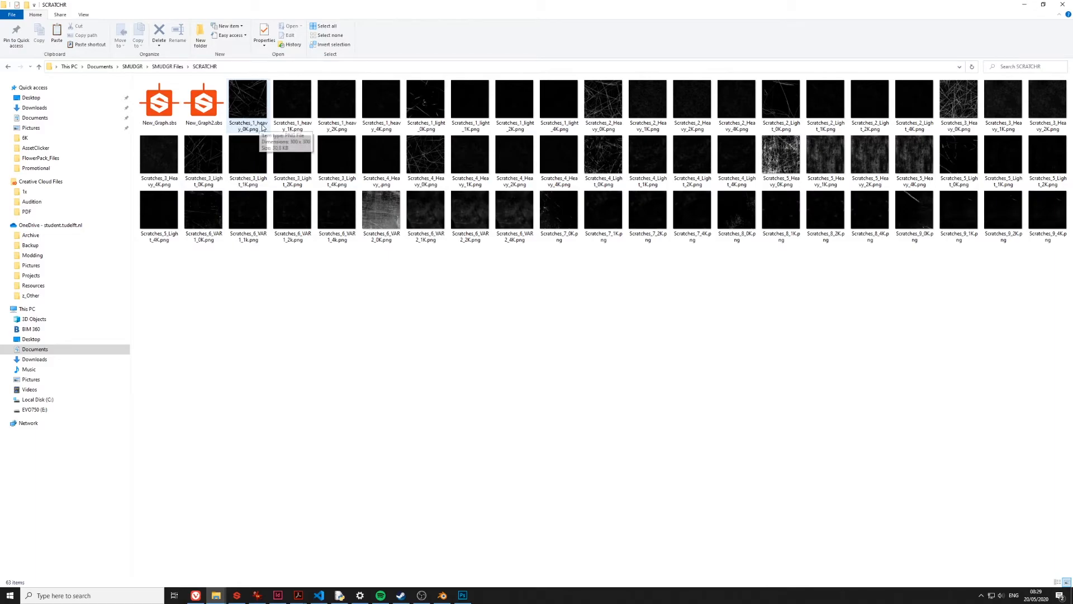
pyautogui.click(290, 126)
pyautogui.click(317, 116)
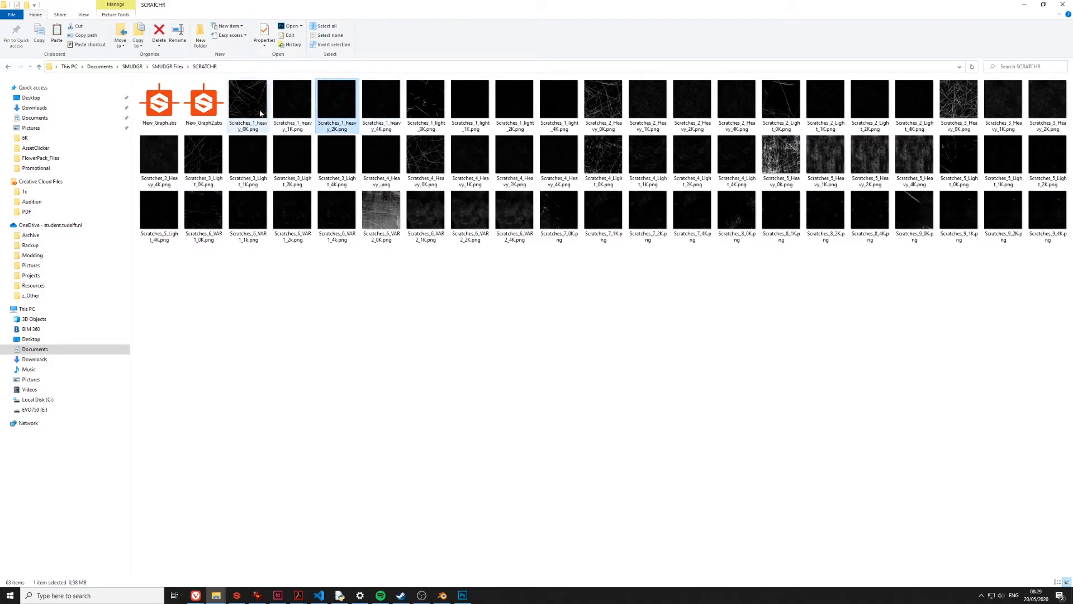
pyautogui.click(260, 119)
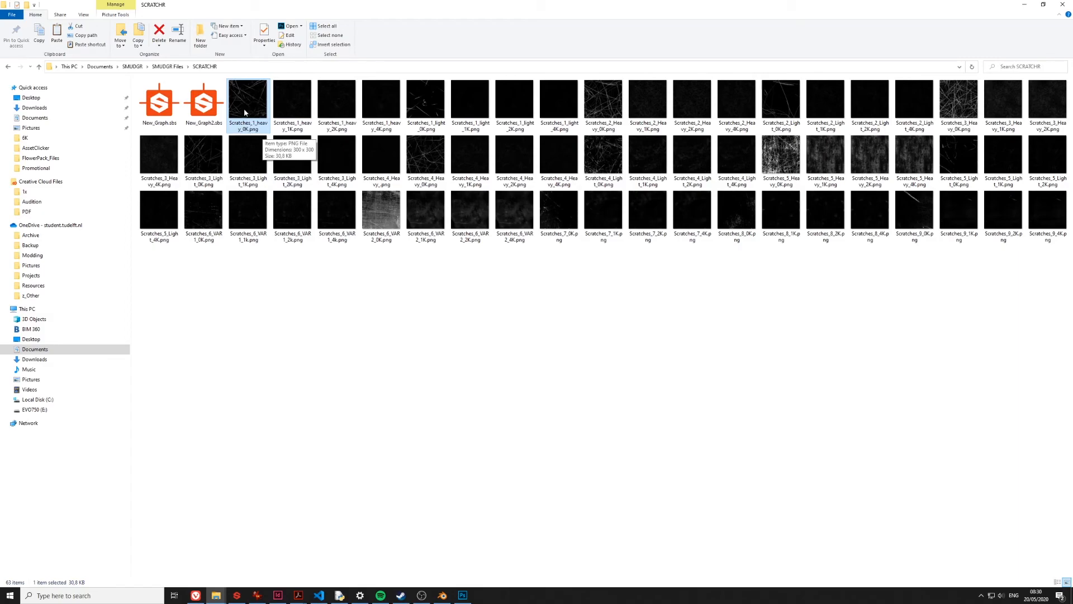
pyautogui.press('BackSpace')
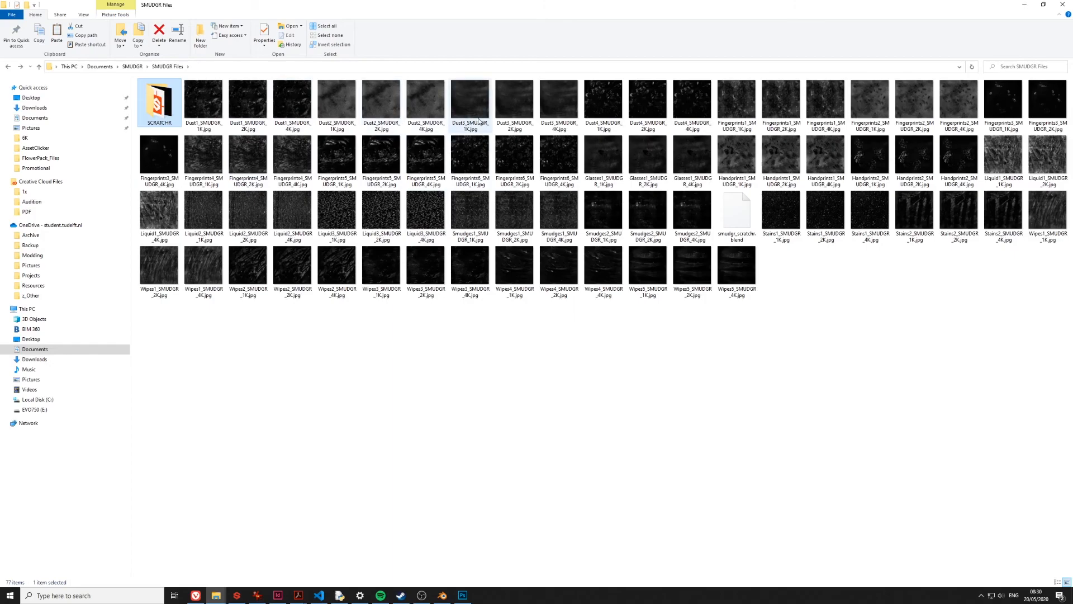
pyautogui.doubleClick(157, 107)
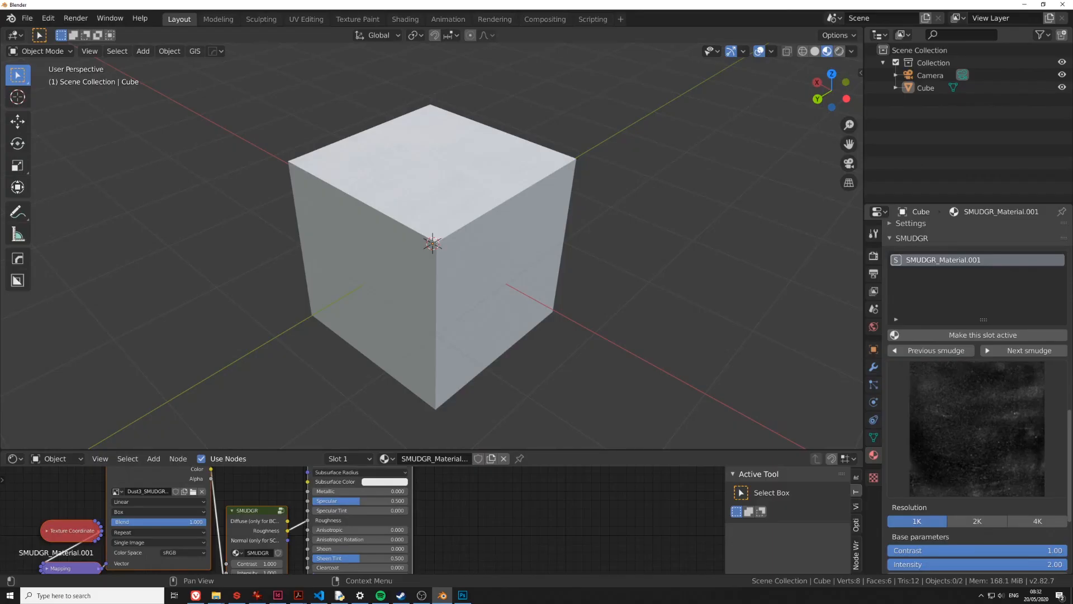
# Step: Switch to Blender and view the smudge texture gallery in the SMUDGR settings without changing the current texture
pyautogui.scroll(-5, 947, 395)
pyautogui.click(960, 329)
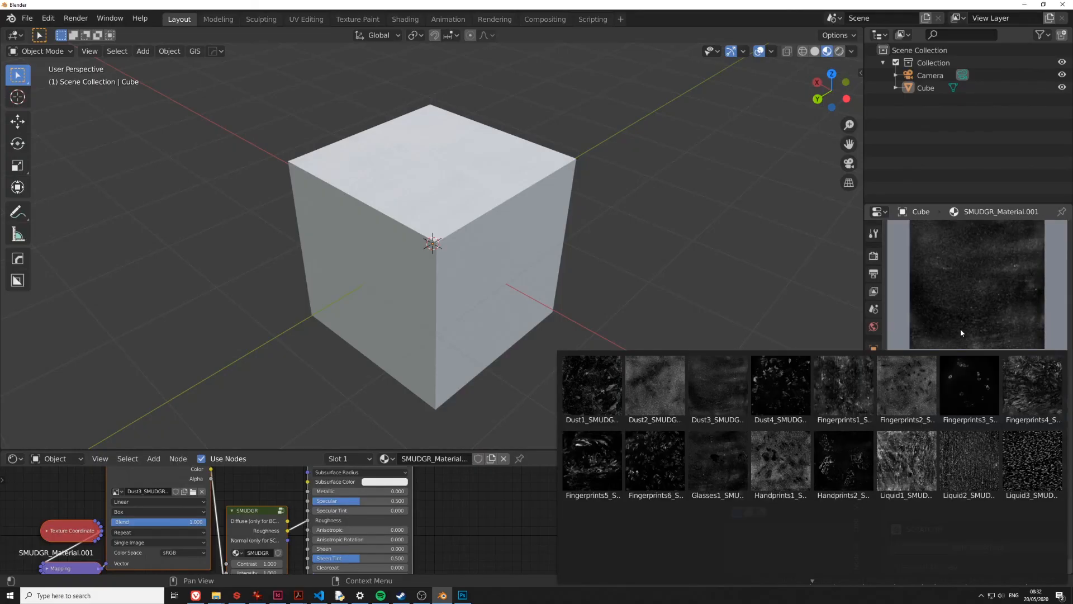
pyautogui.click(966, 300)
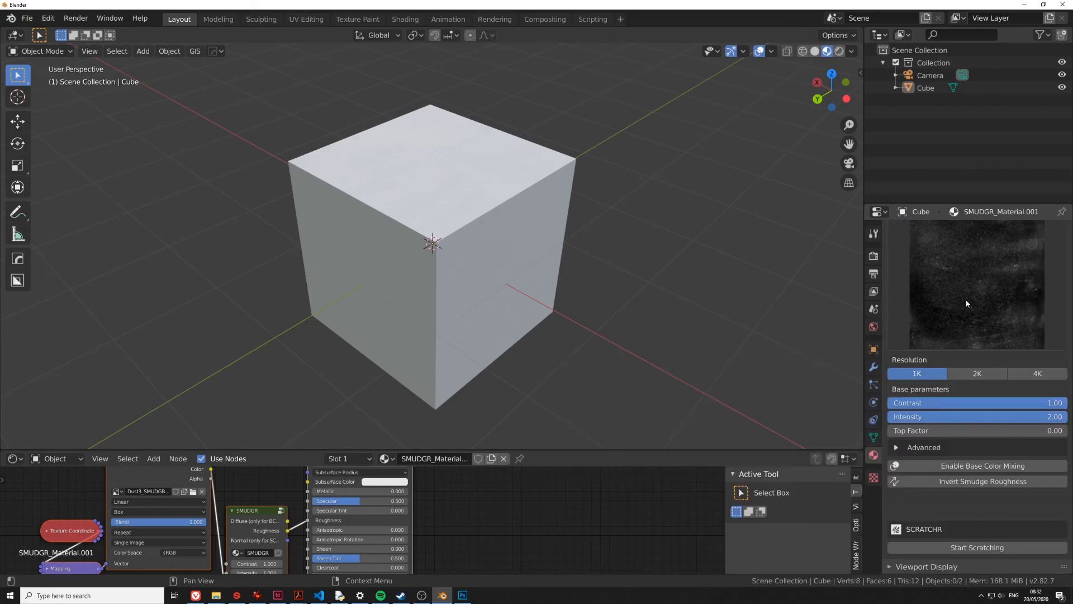